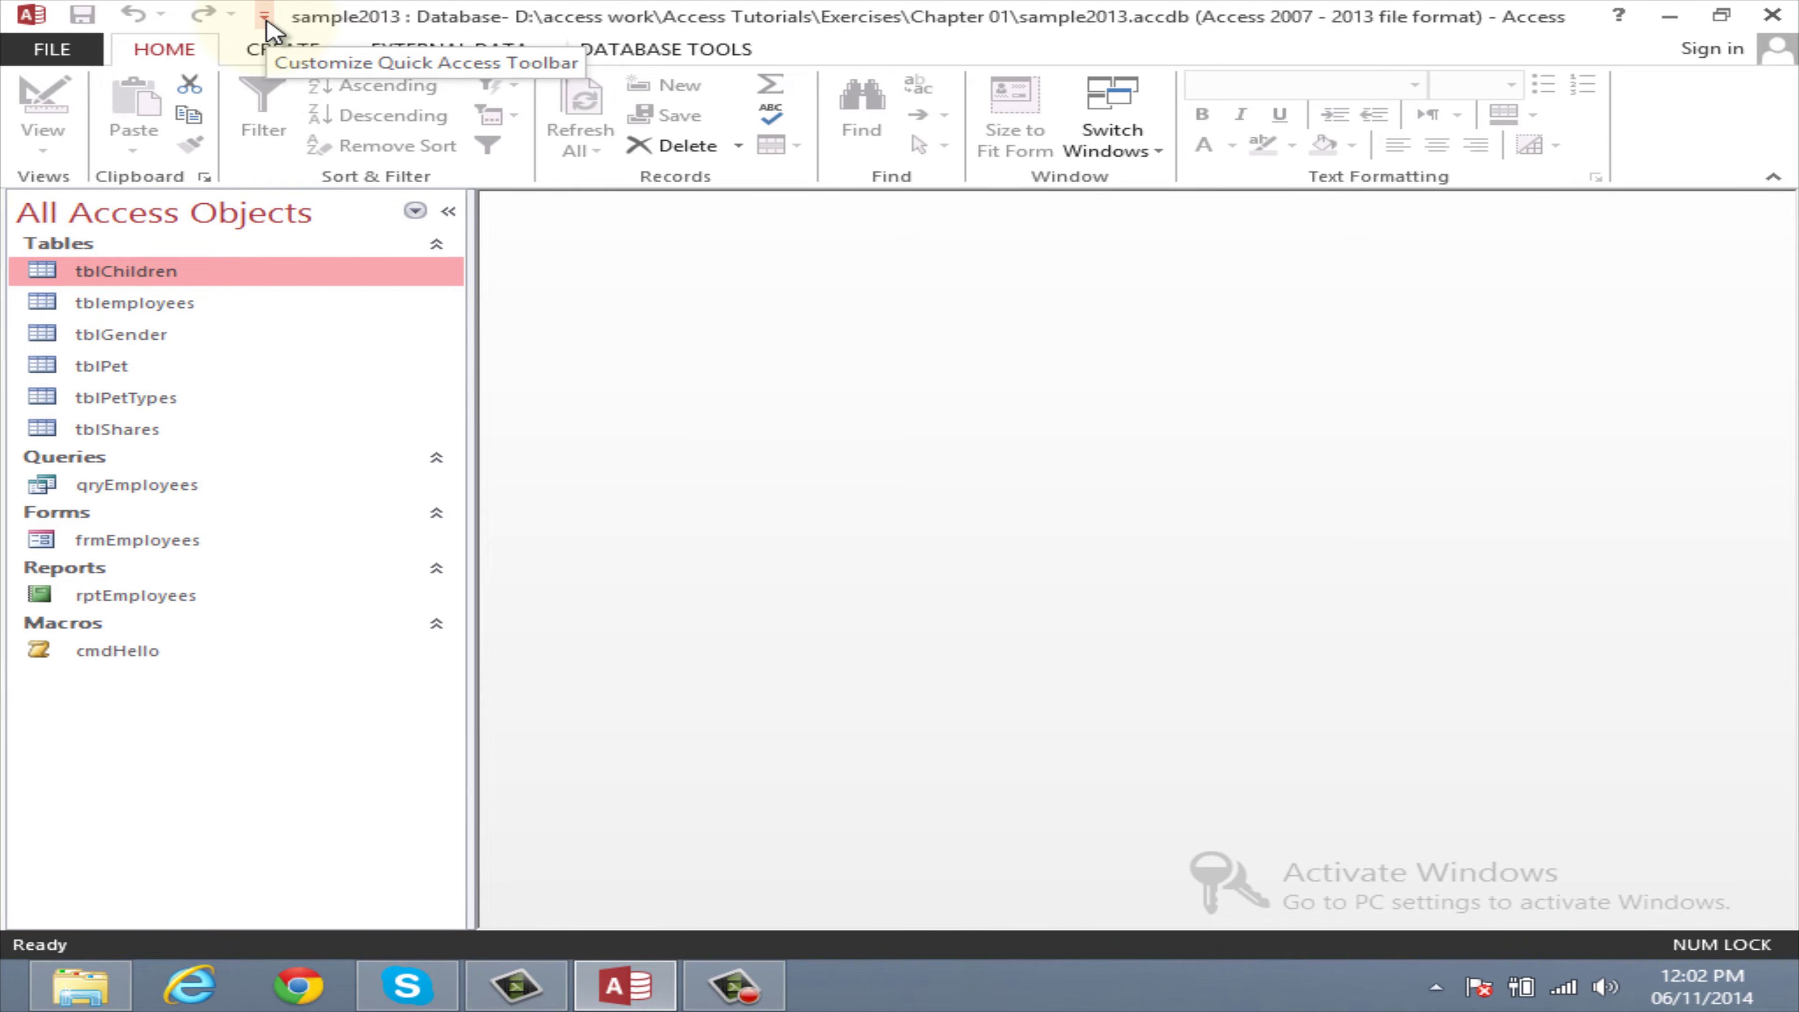
# Step: Move the Quick Access Toolbar below the ribbon and return it above the ribbon
pyautogui.click(266, 21)
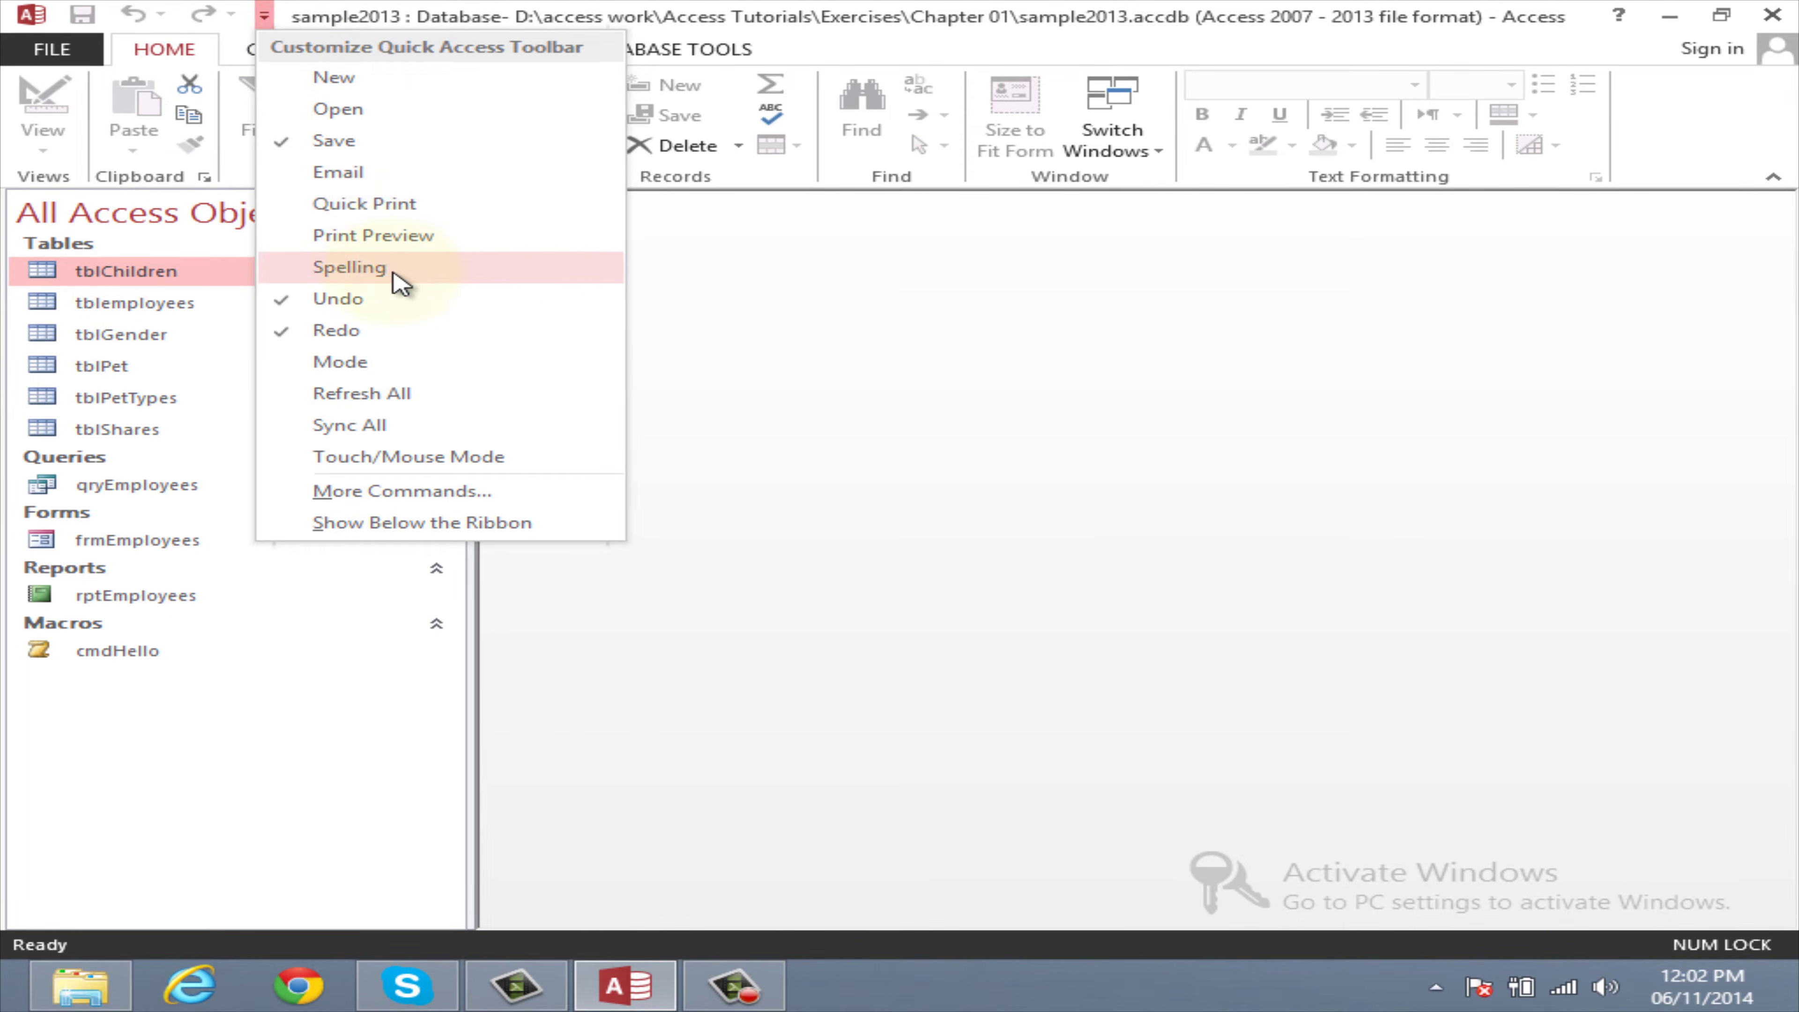
pyautogui.click(422, 522)
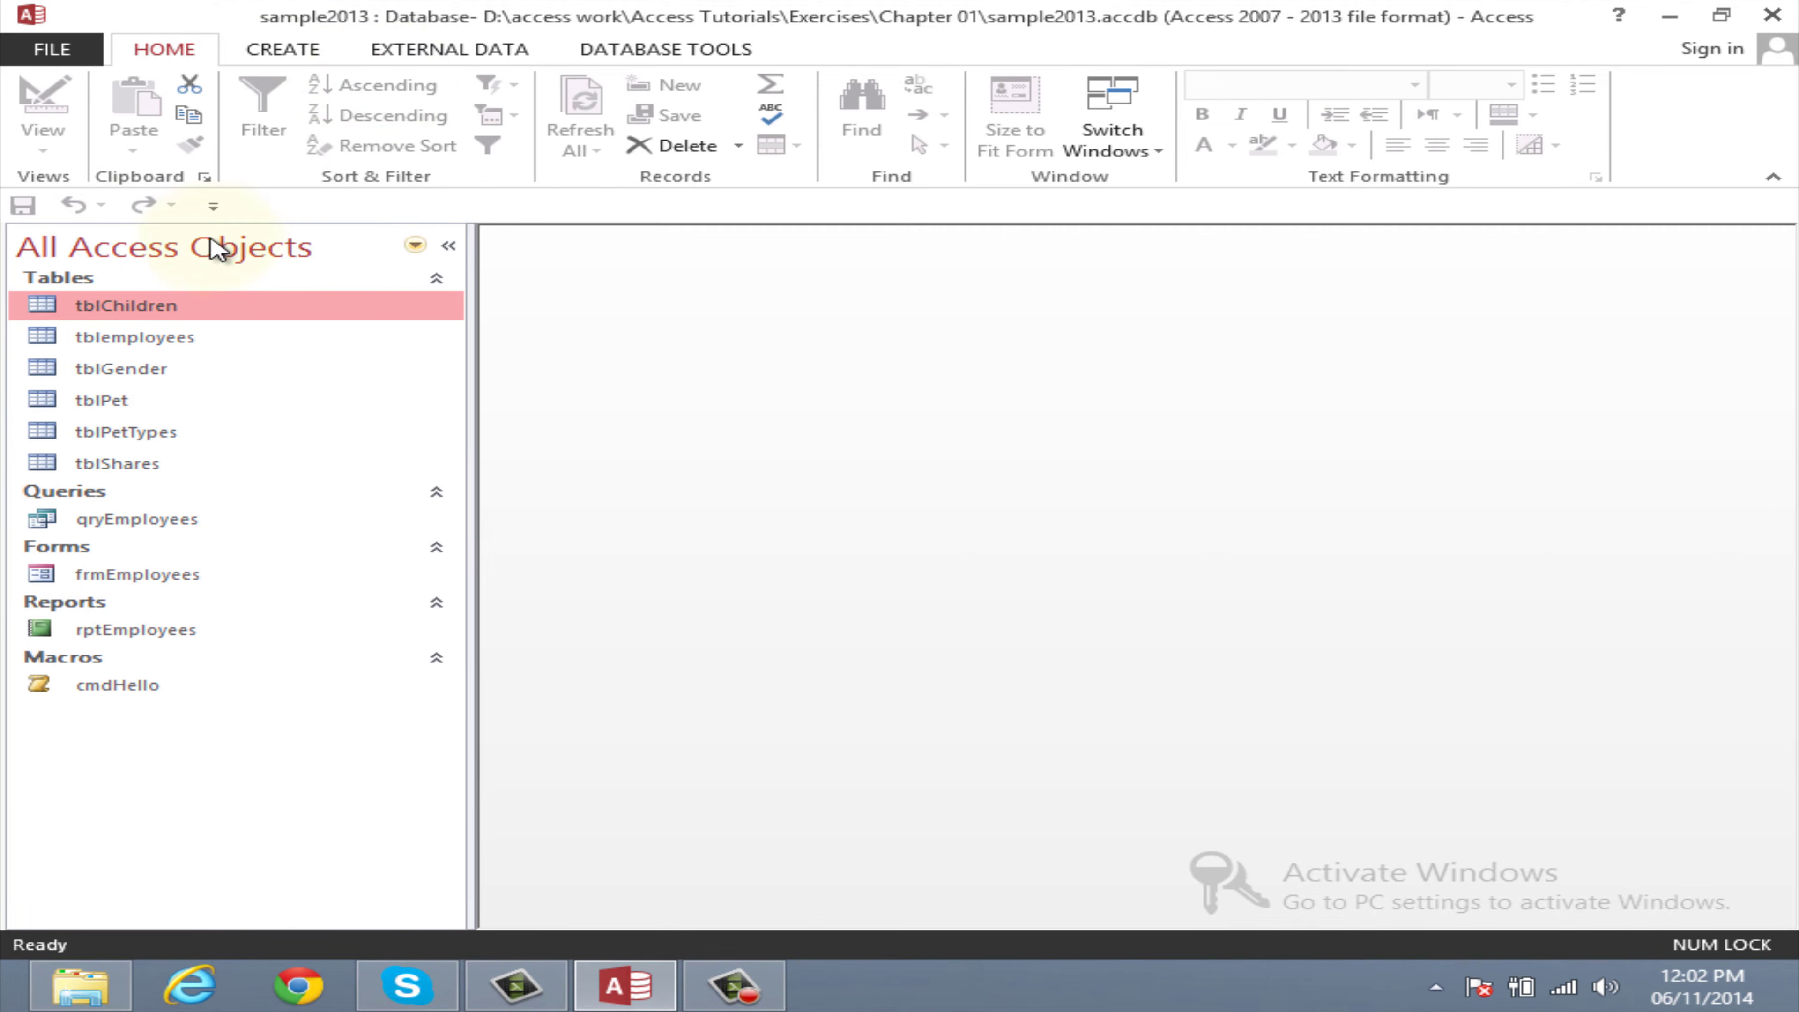
pyautogui.click(214, 206)
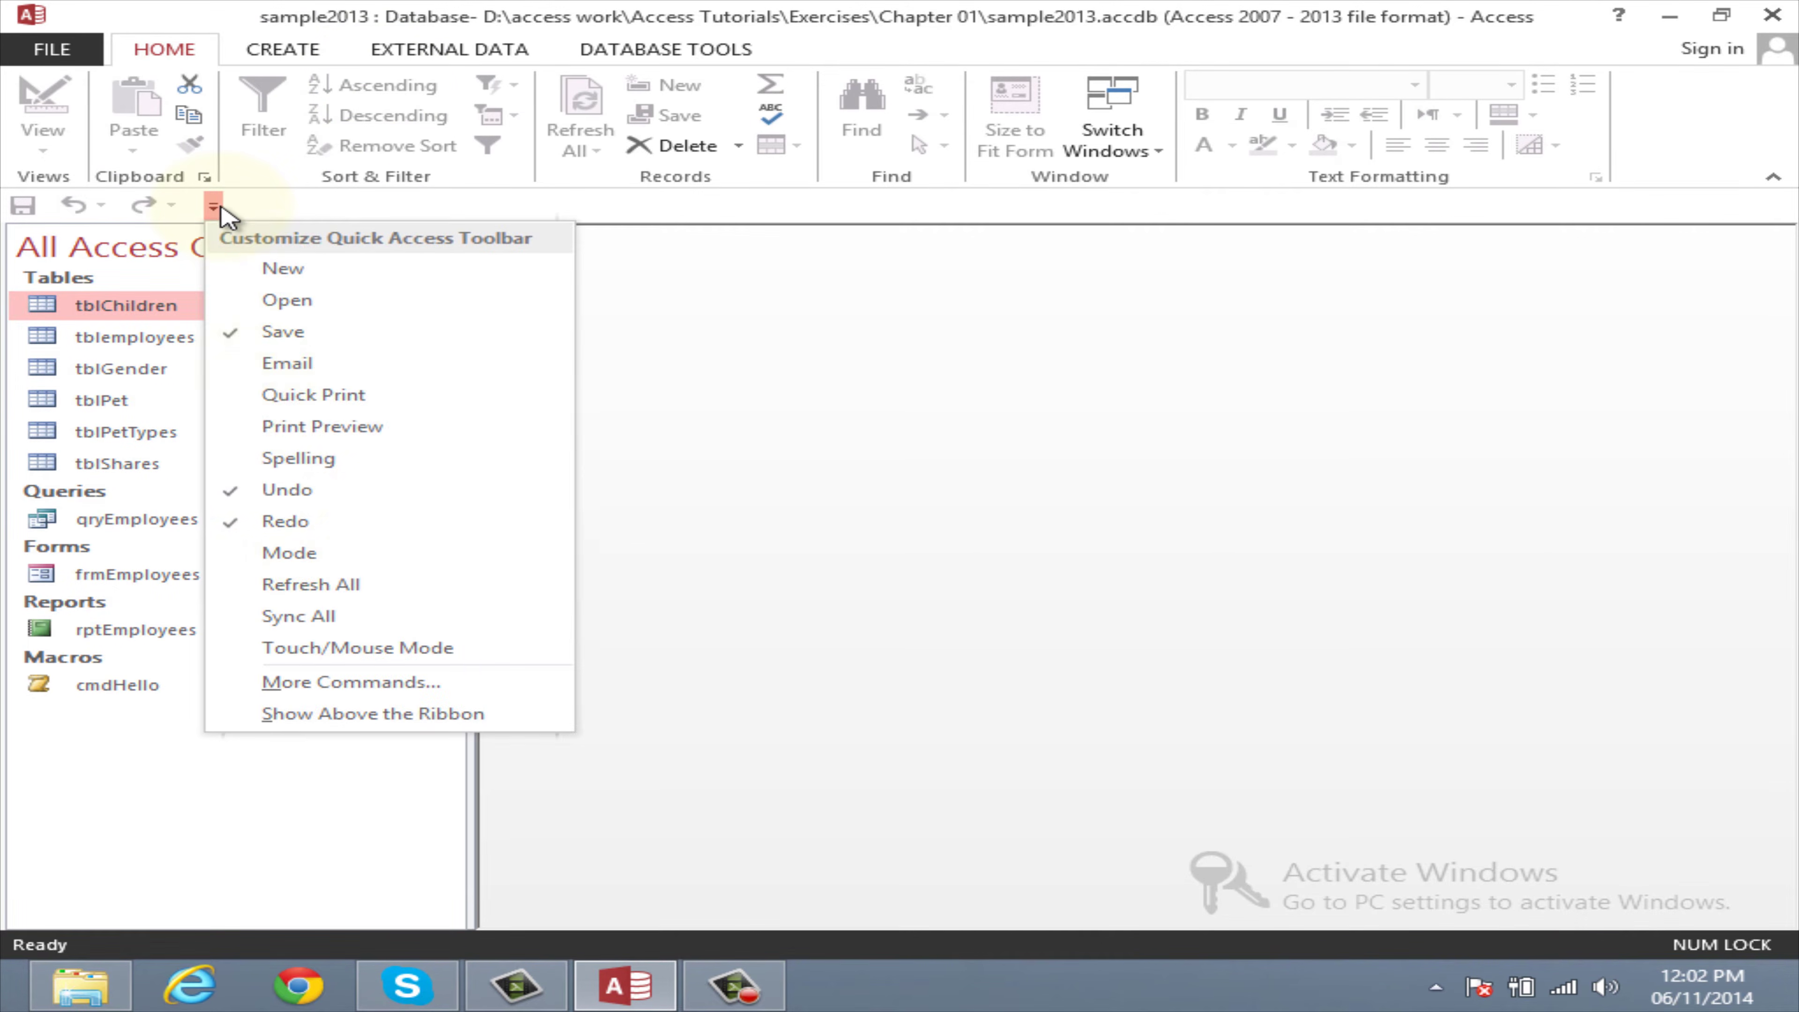
pyautogui.click(336, 713)
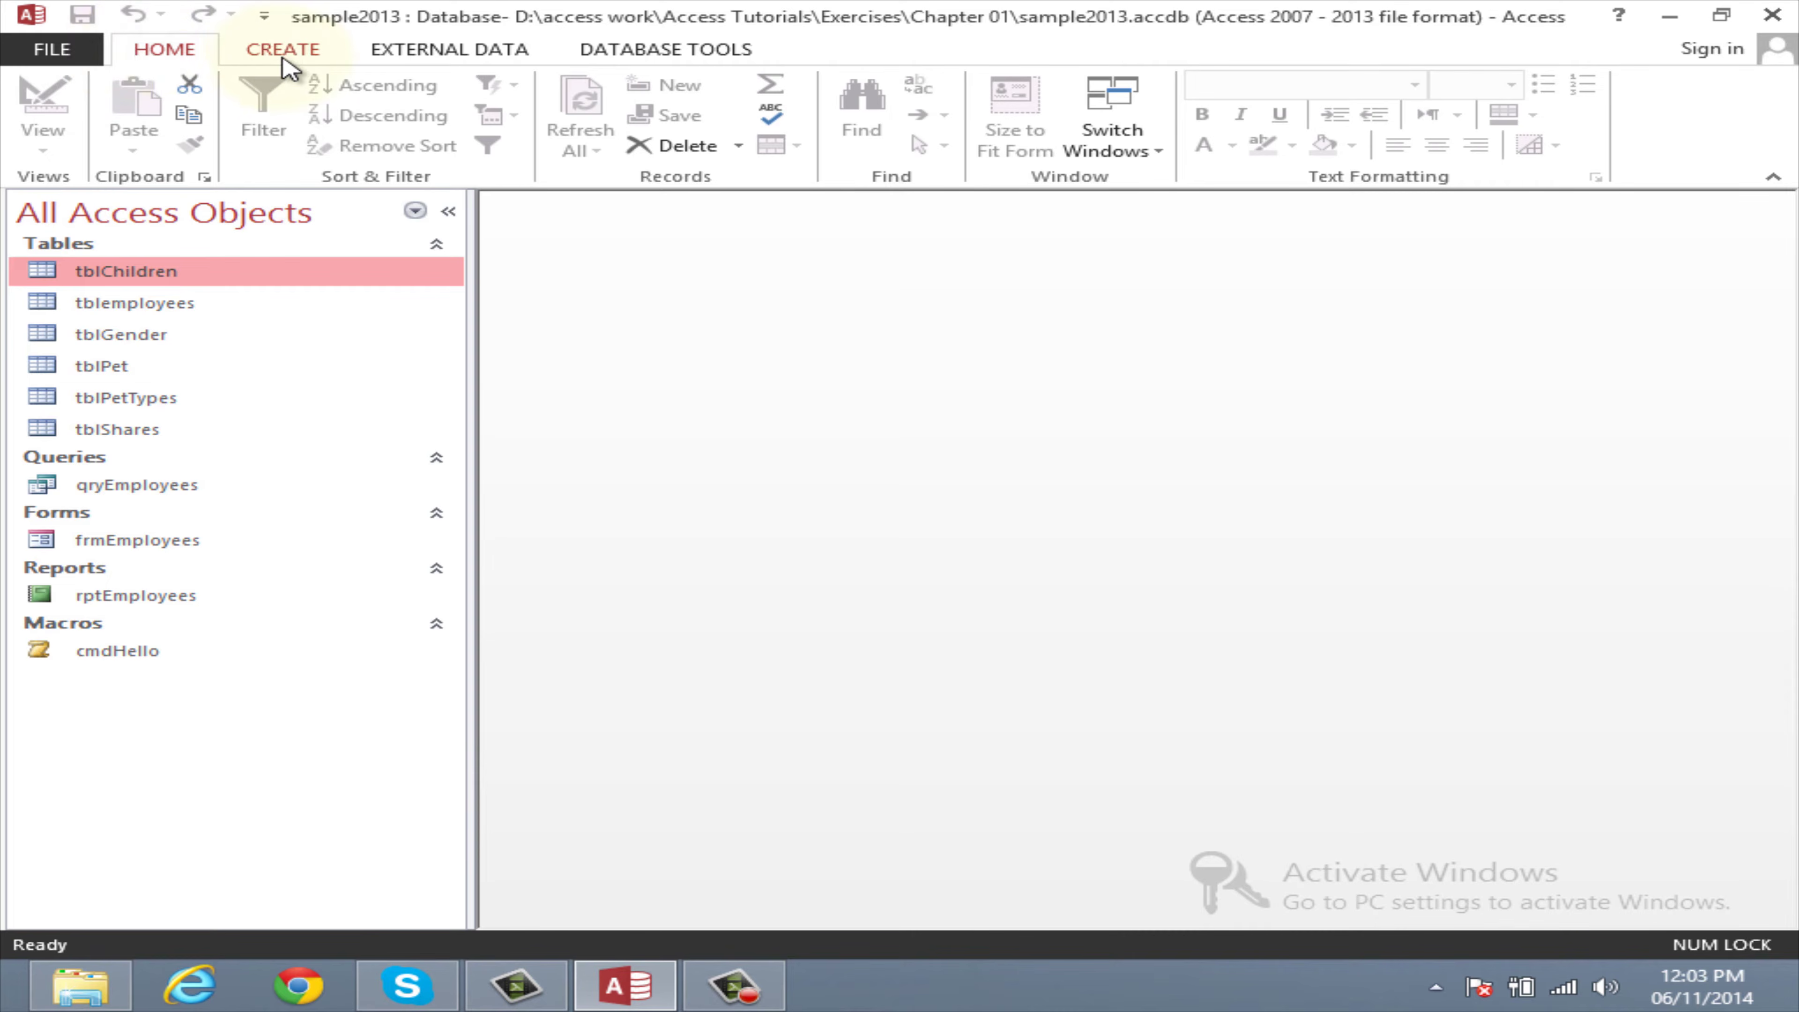
# Step: Examine the External Data, Database Tools and Create commands and the database's Info page, ending on the Home commands
pyautogui.click(470, 49)
pyautogui.click(647, 52)
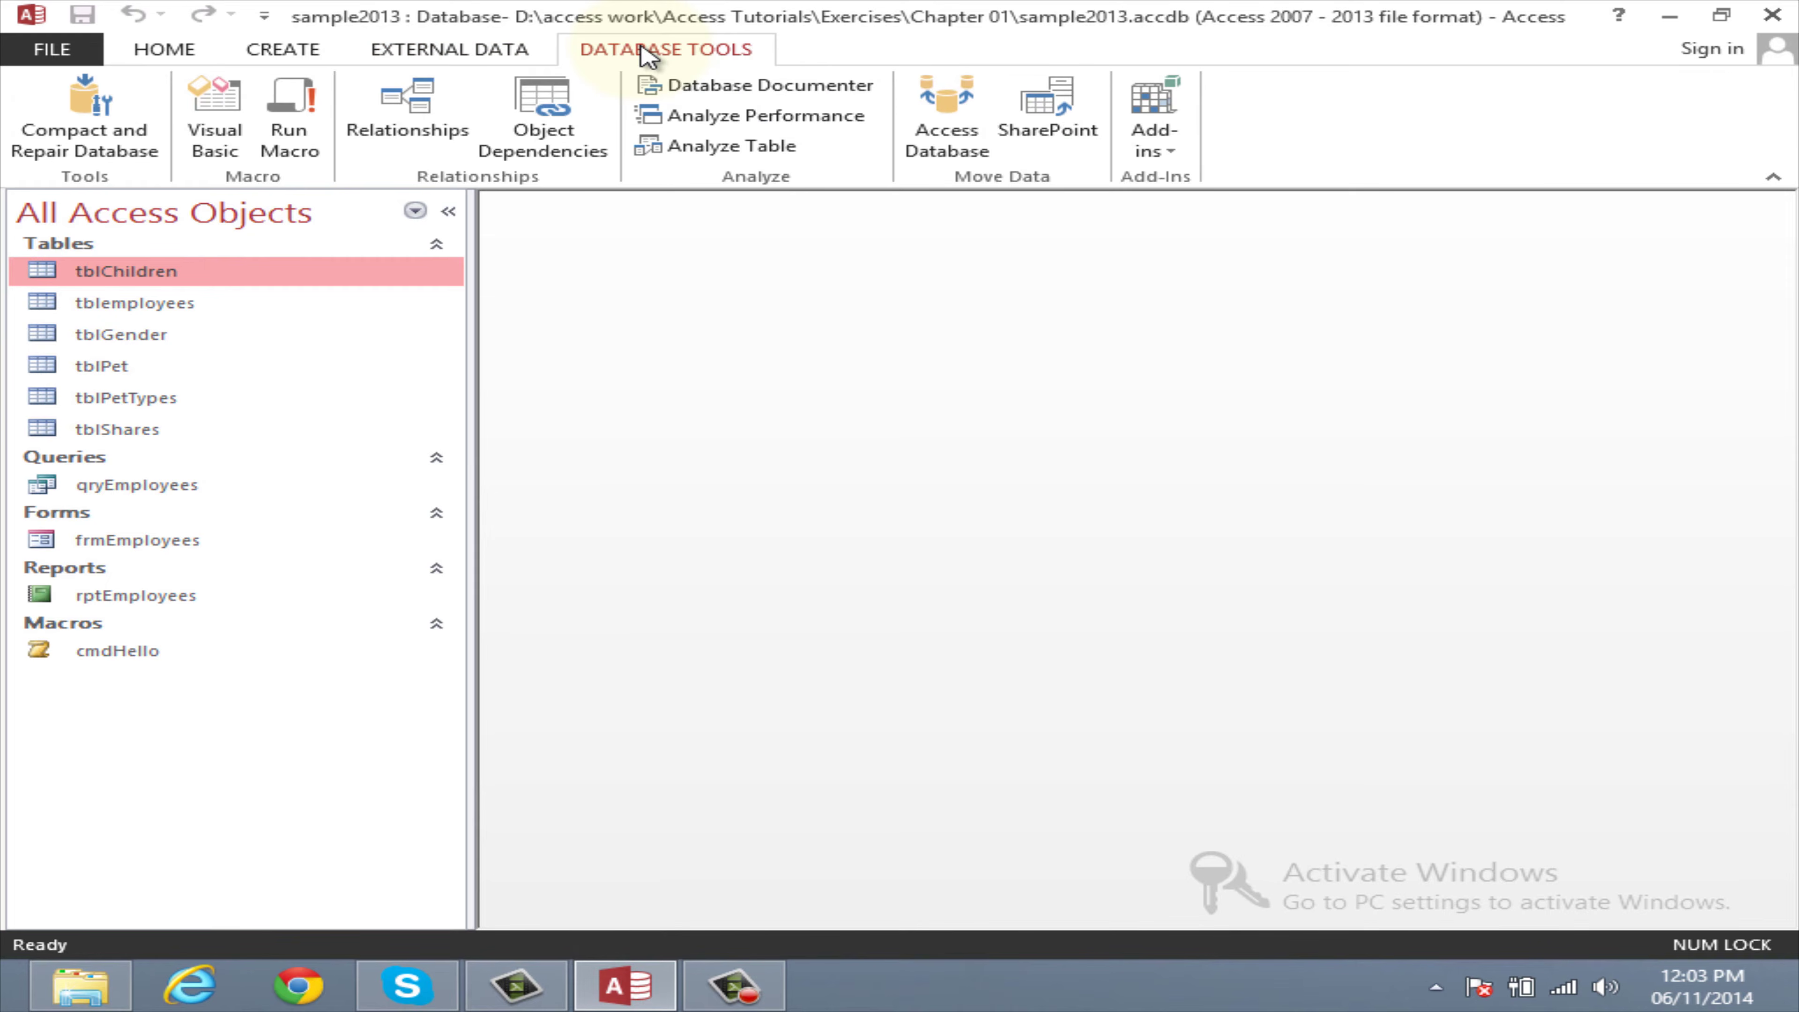
pyautogui.click(167, 57)
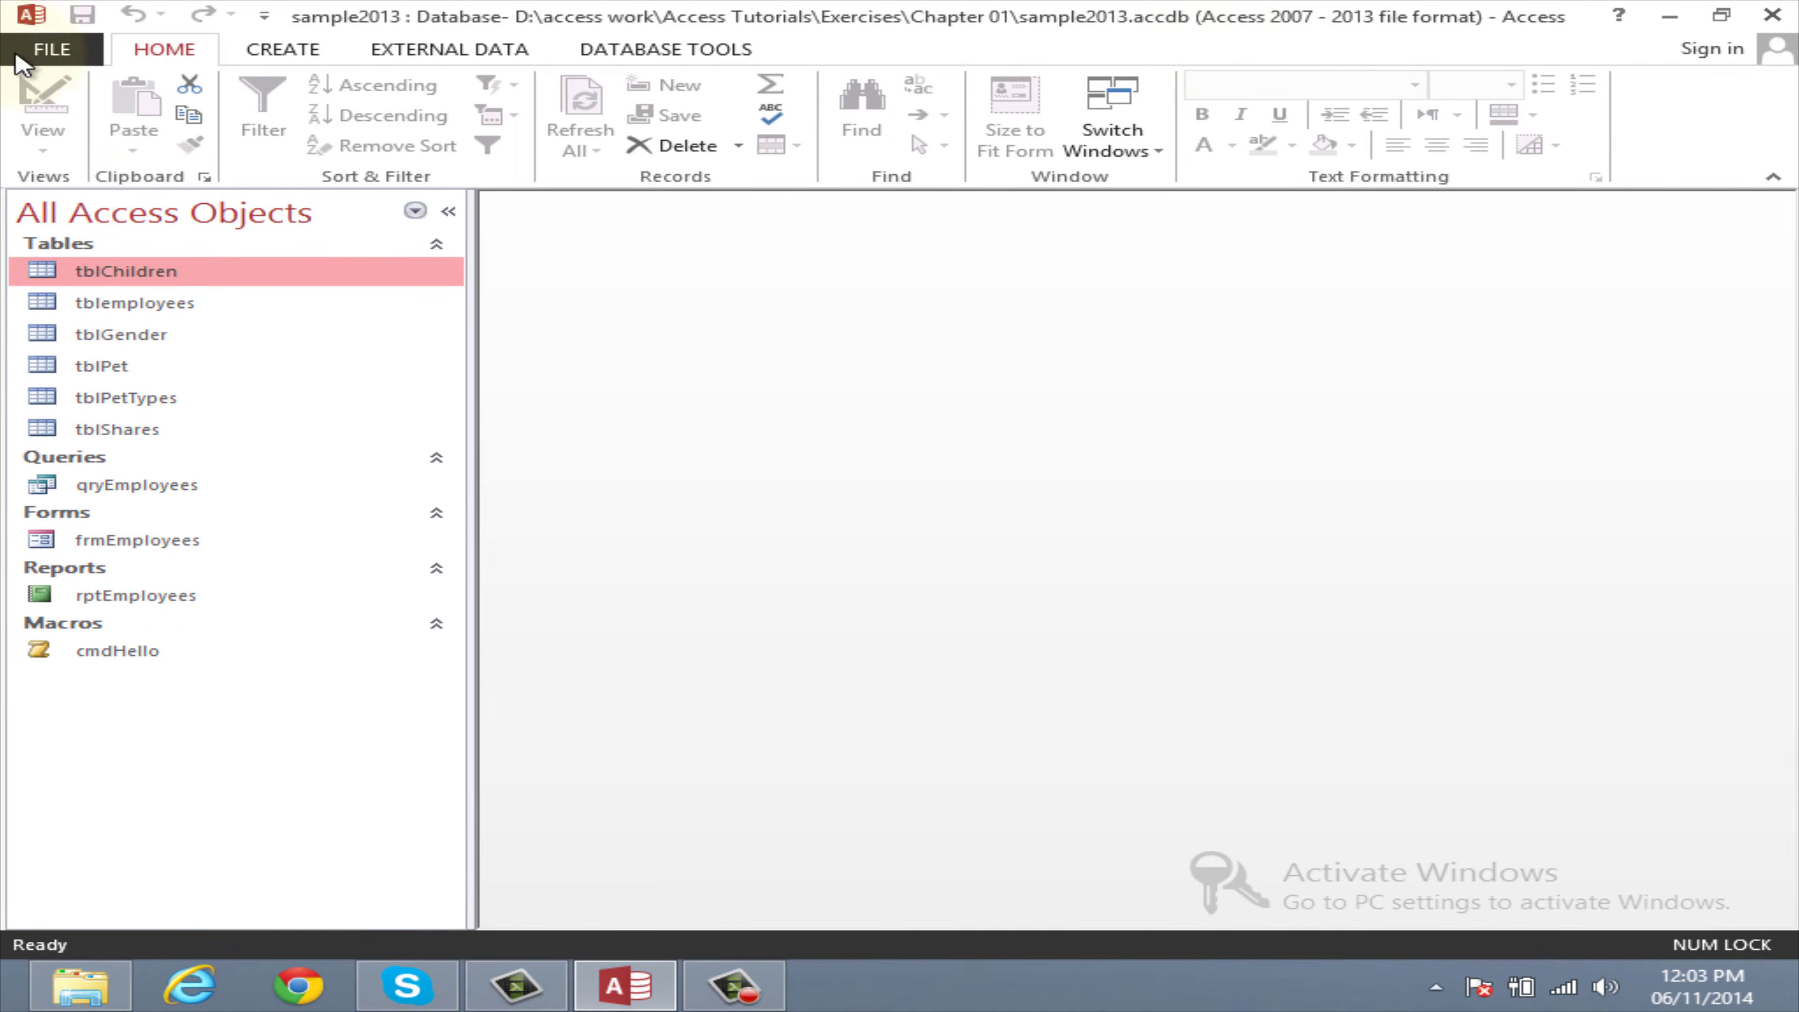
pyautogui.click(44, 58)
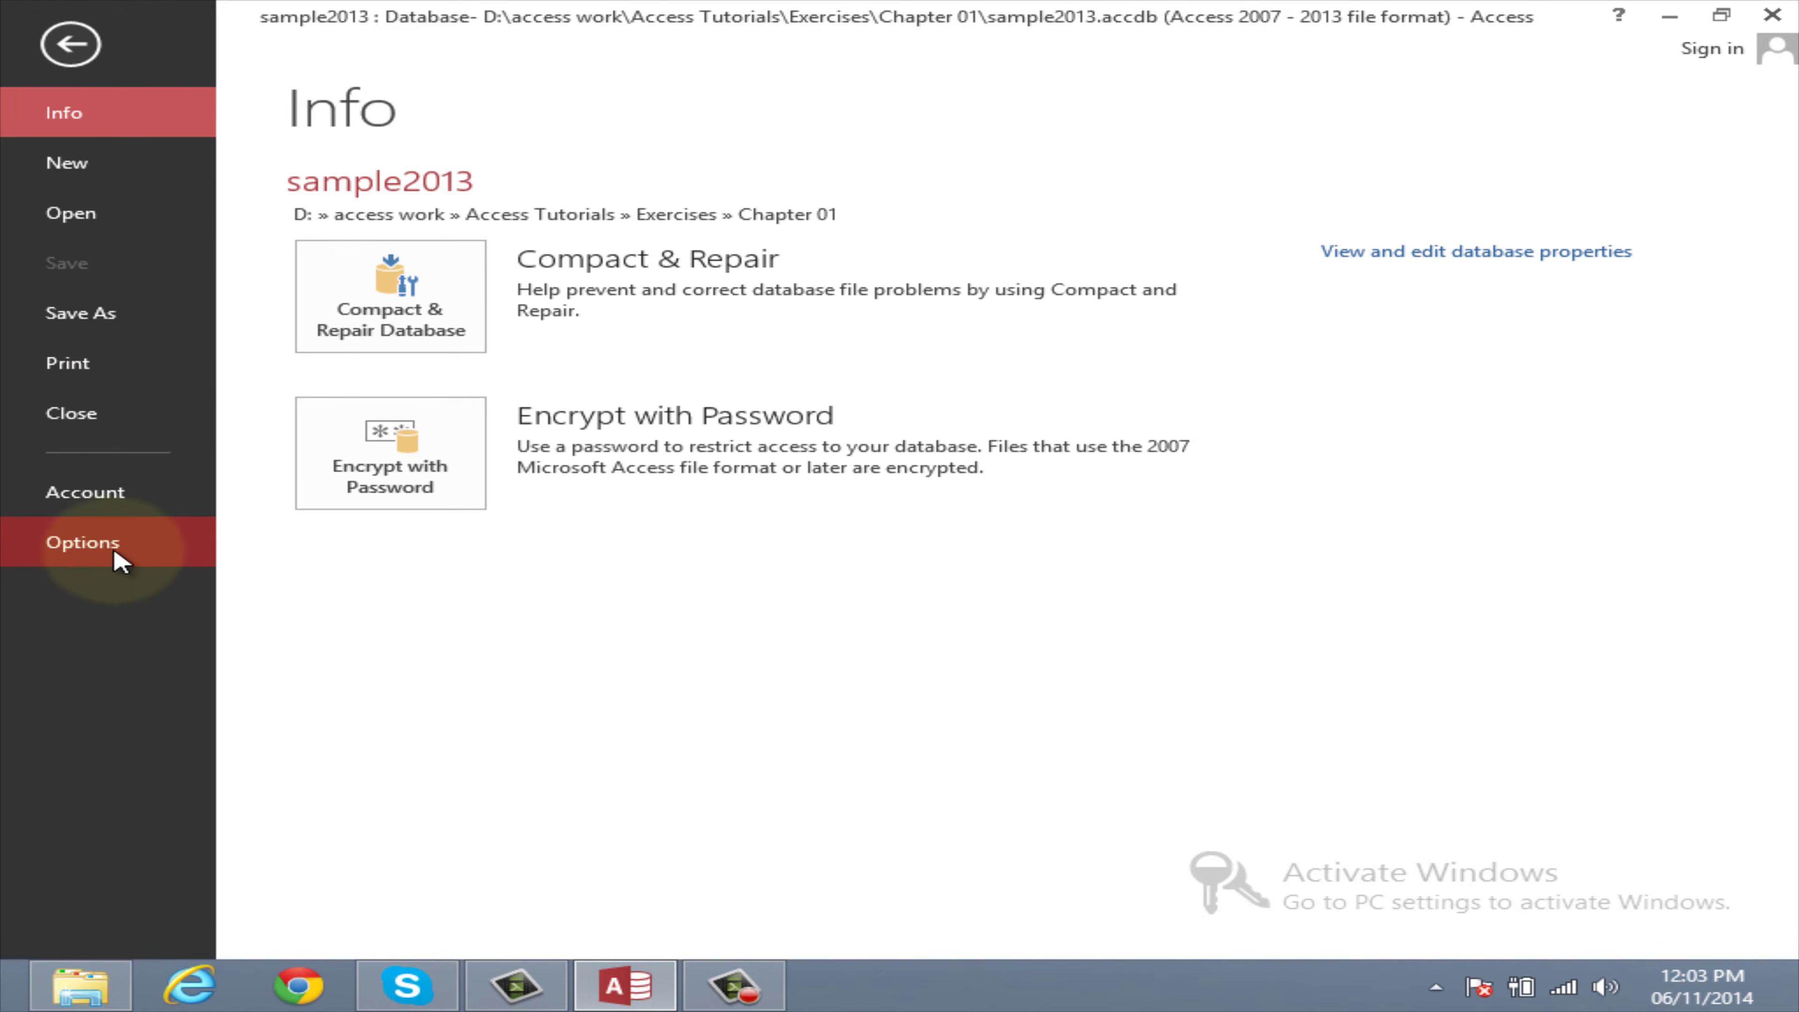
pyautogui.click(70, 45)
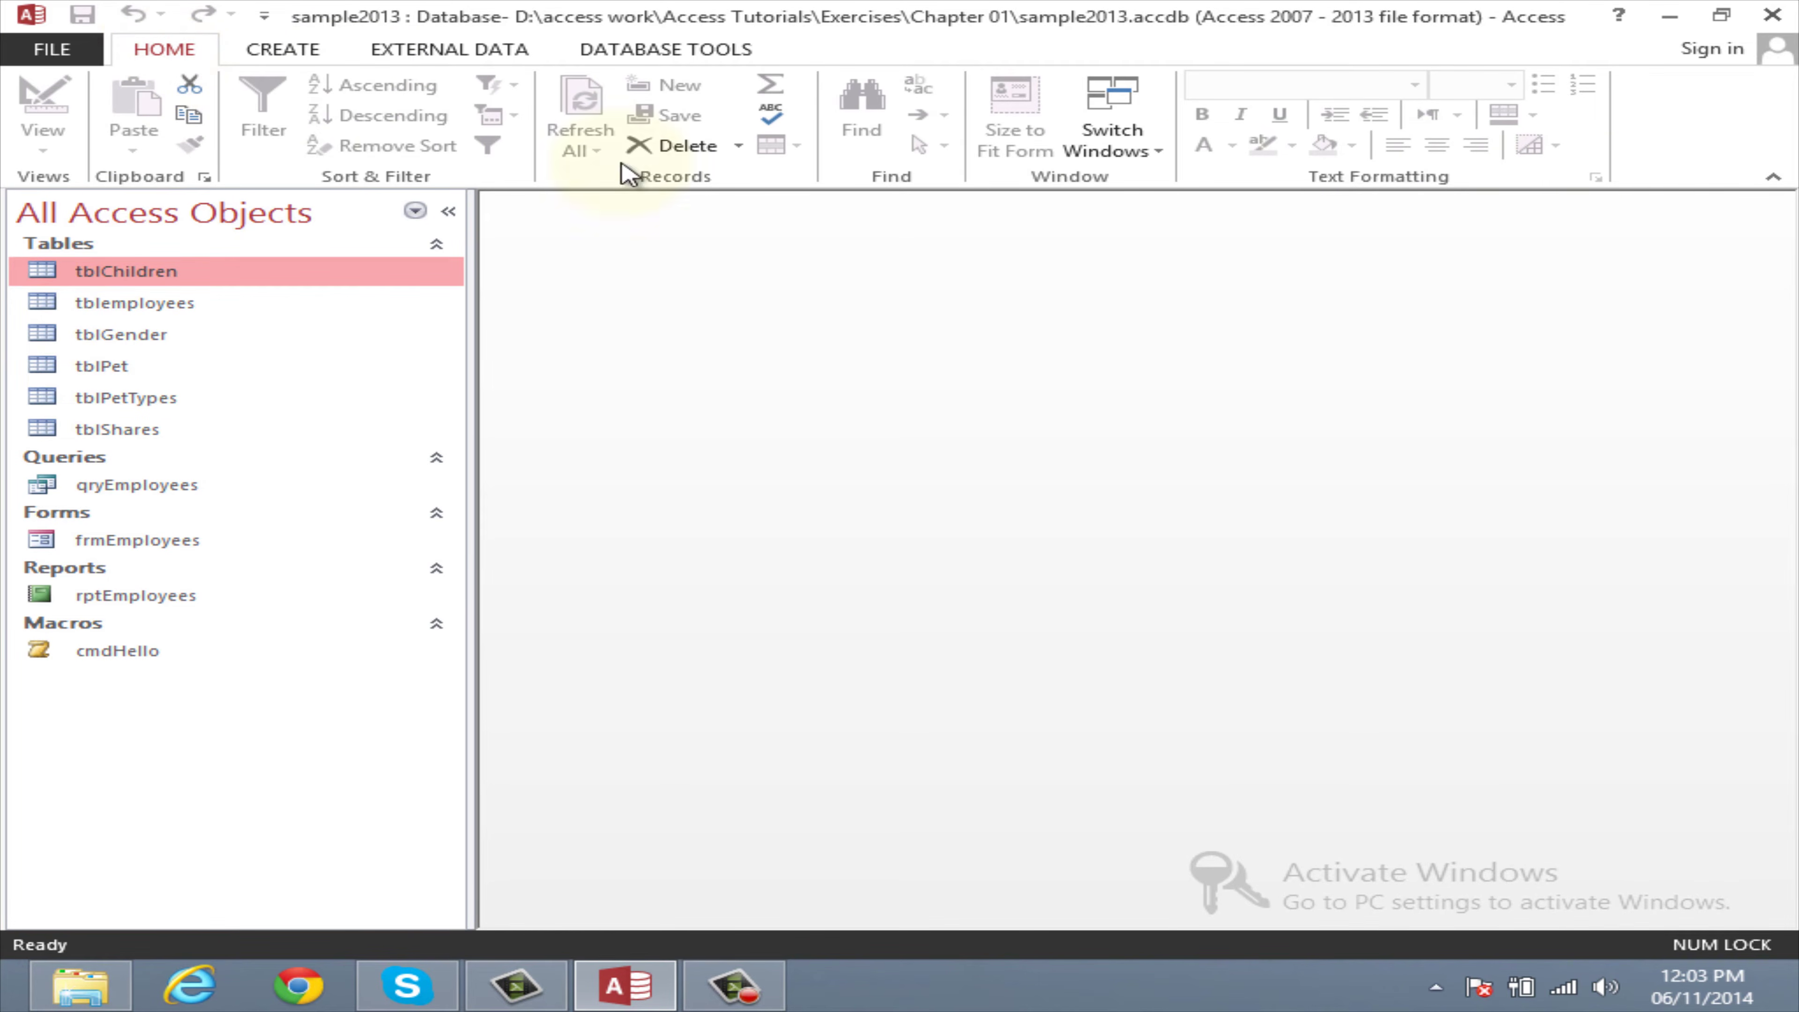
pyautogui.click(287, 55)
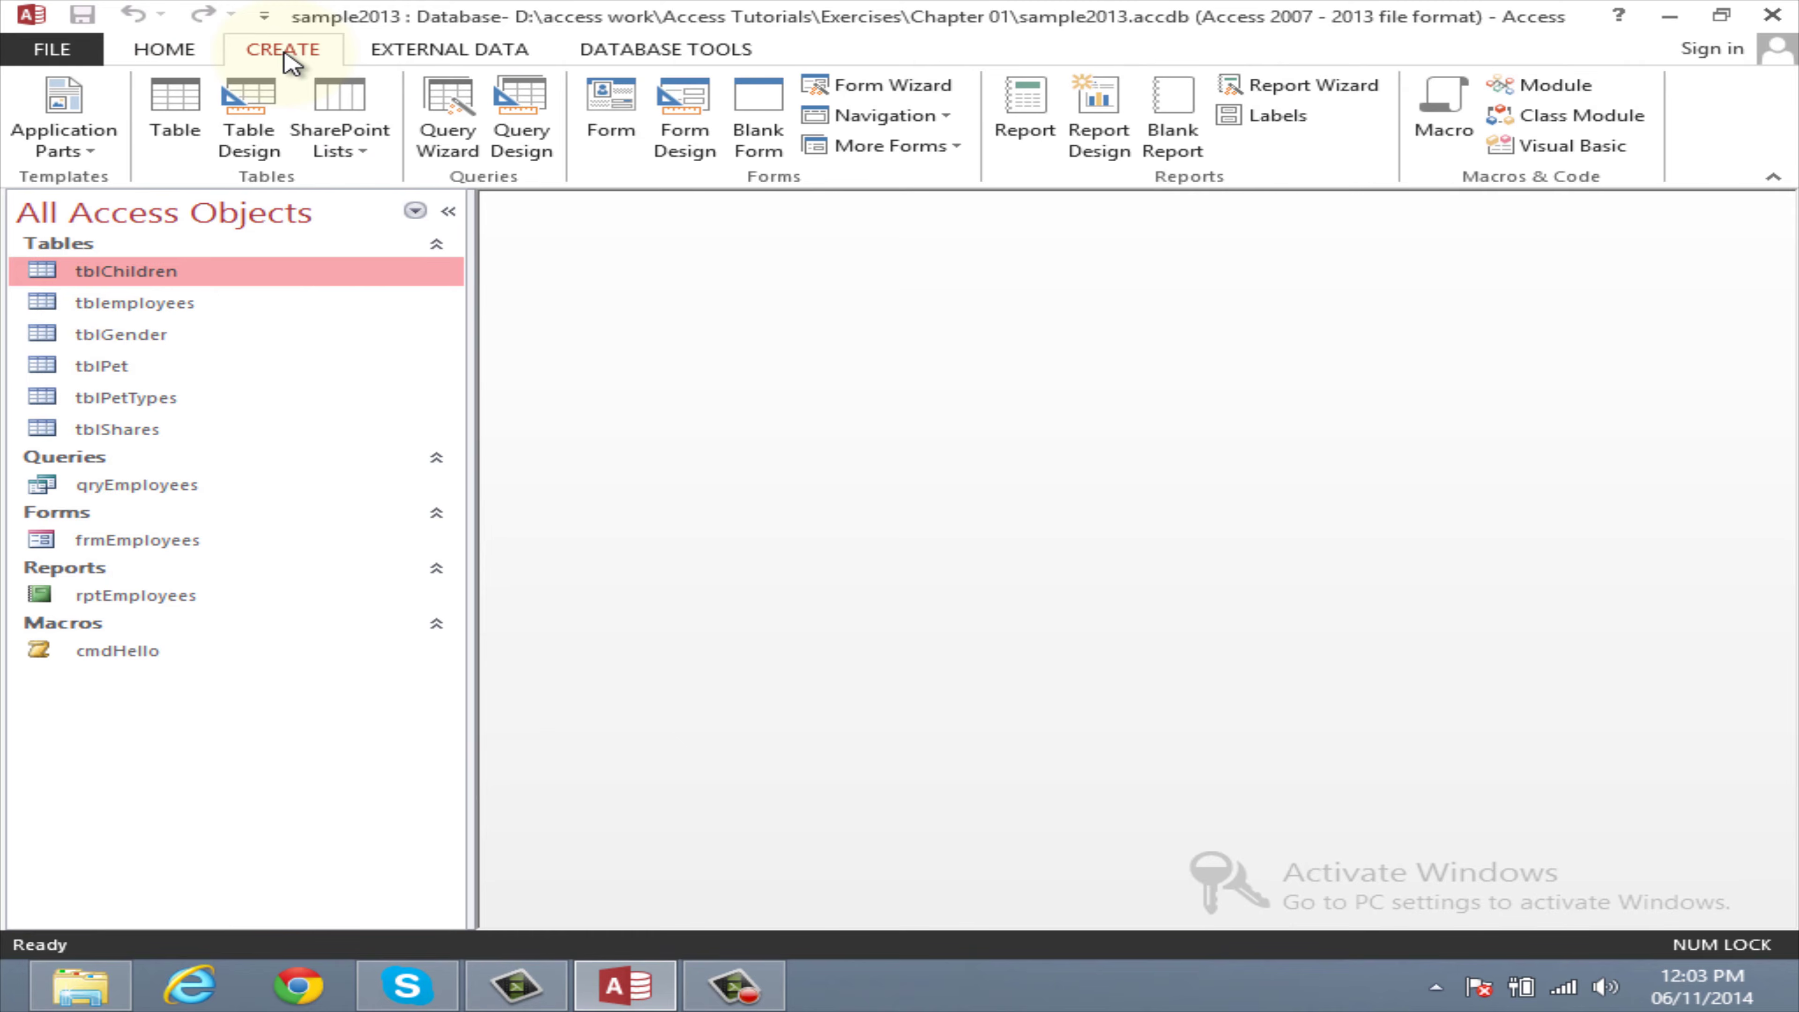
pyautogui.click(478, 53)
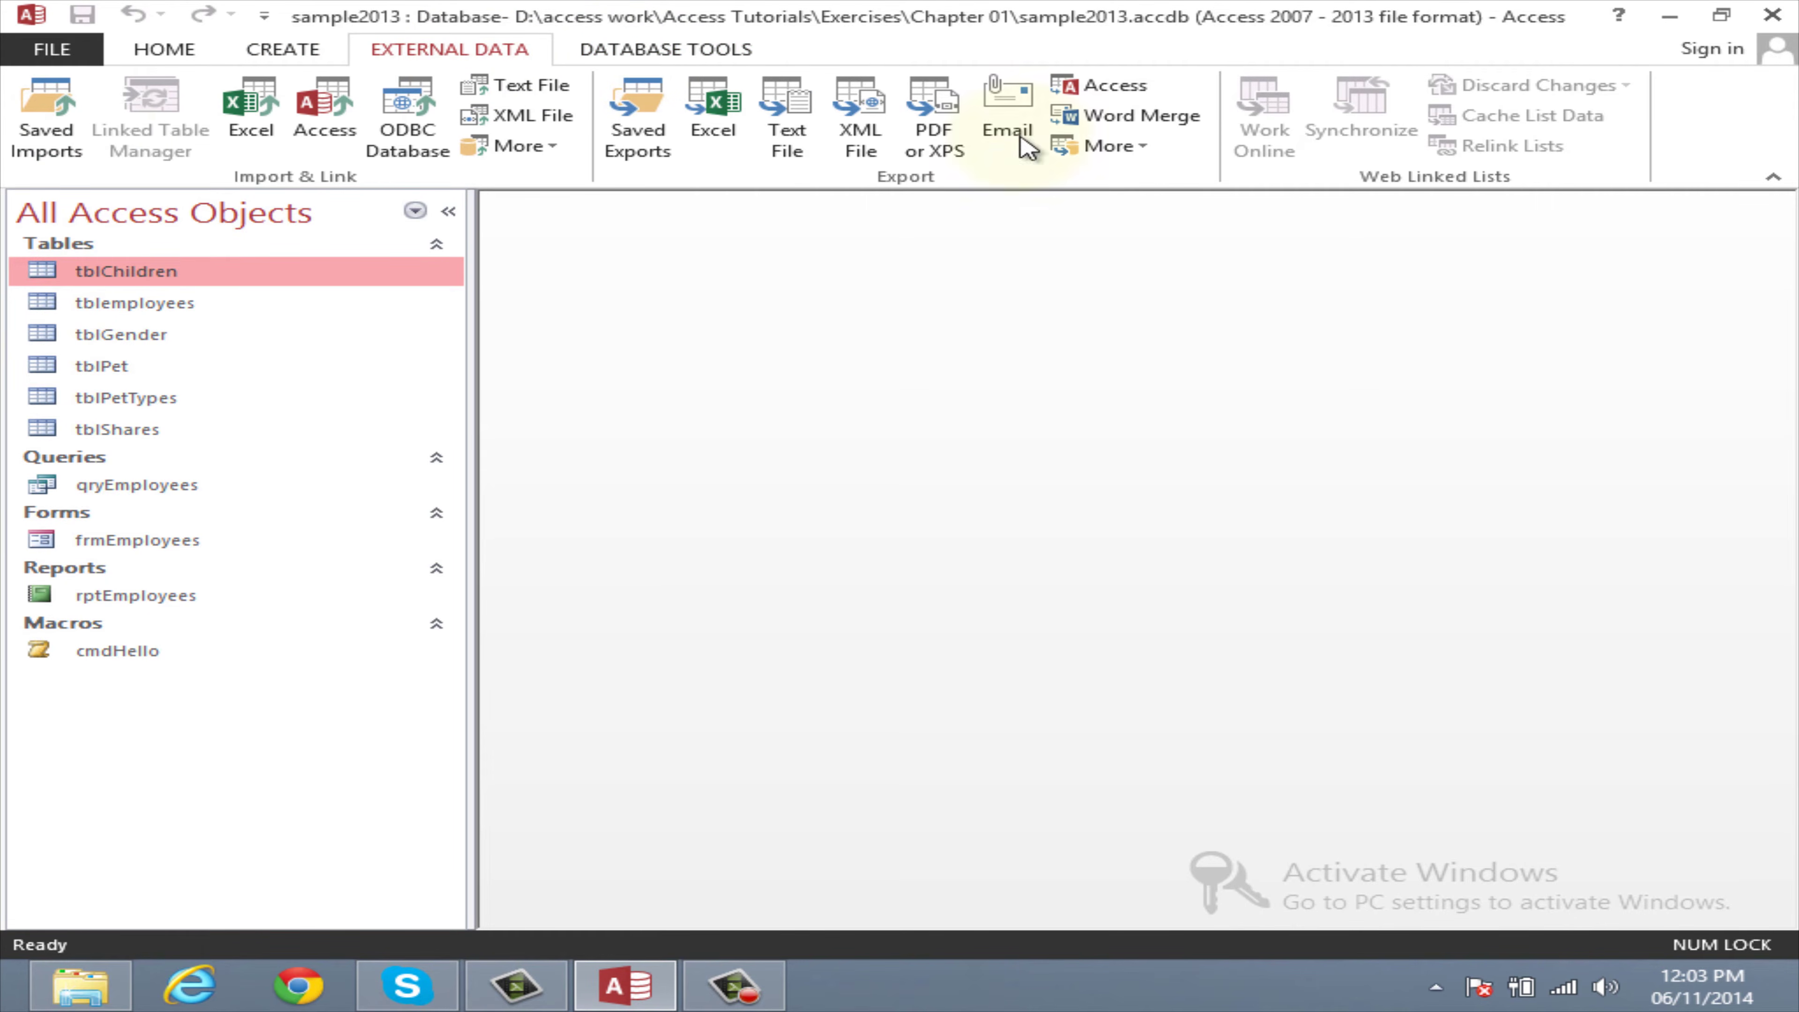
pyautogui.click(168, 56)
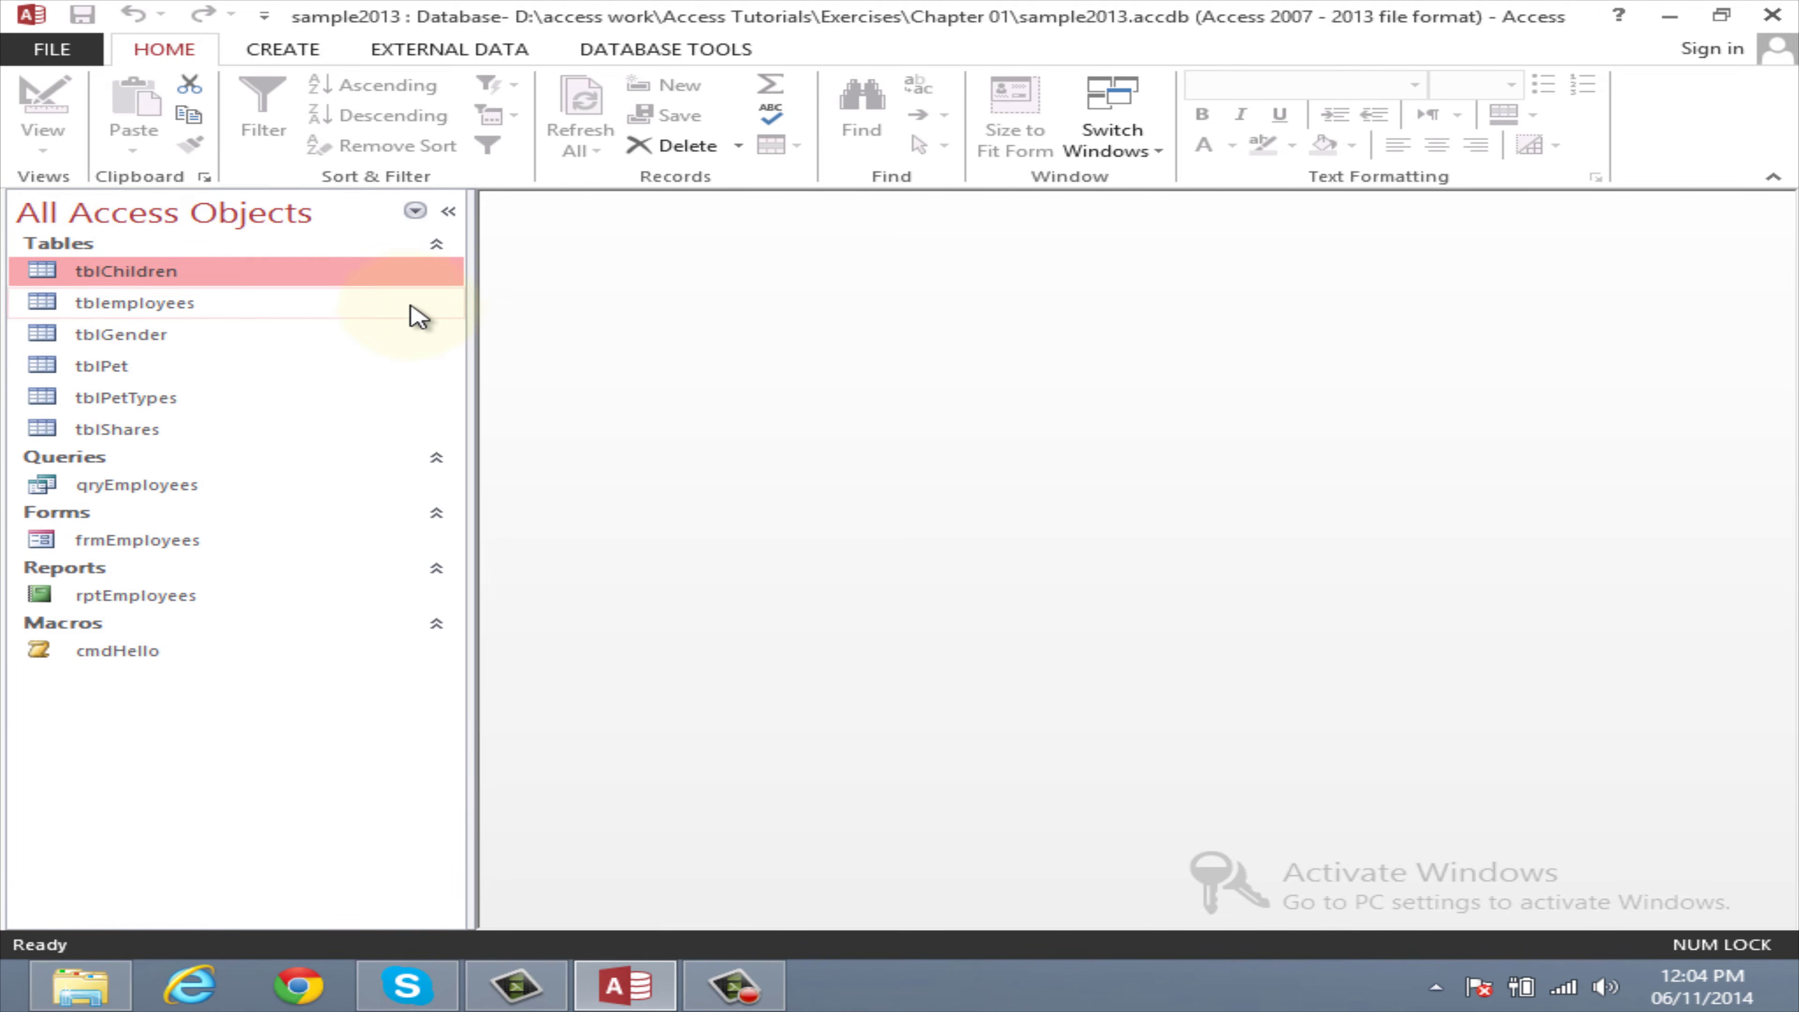
# Step: Filter the Navigation Pane to show only forms, and switch the filter to only tables
pyautogui.click(415, 211)
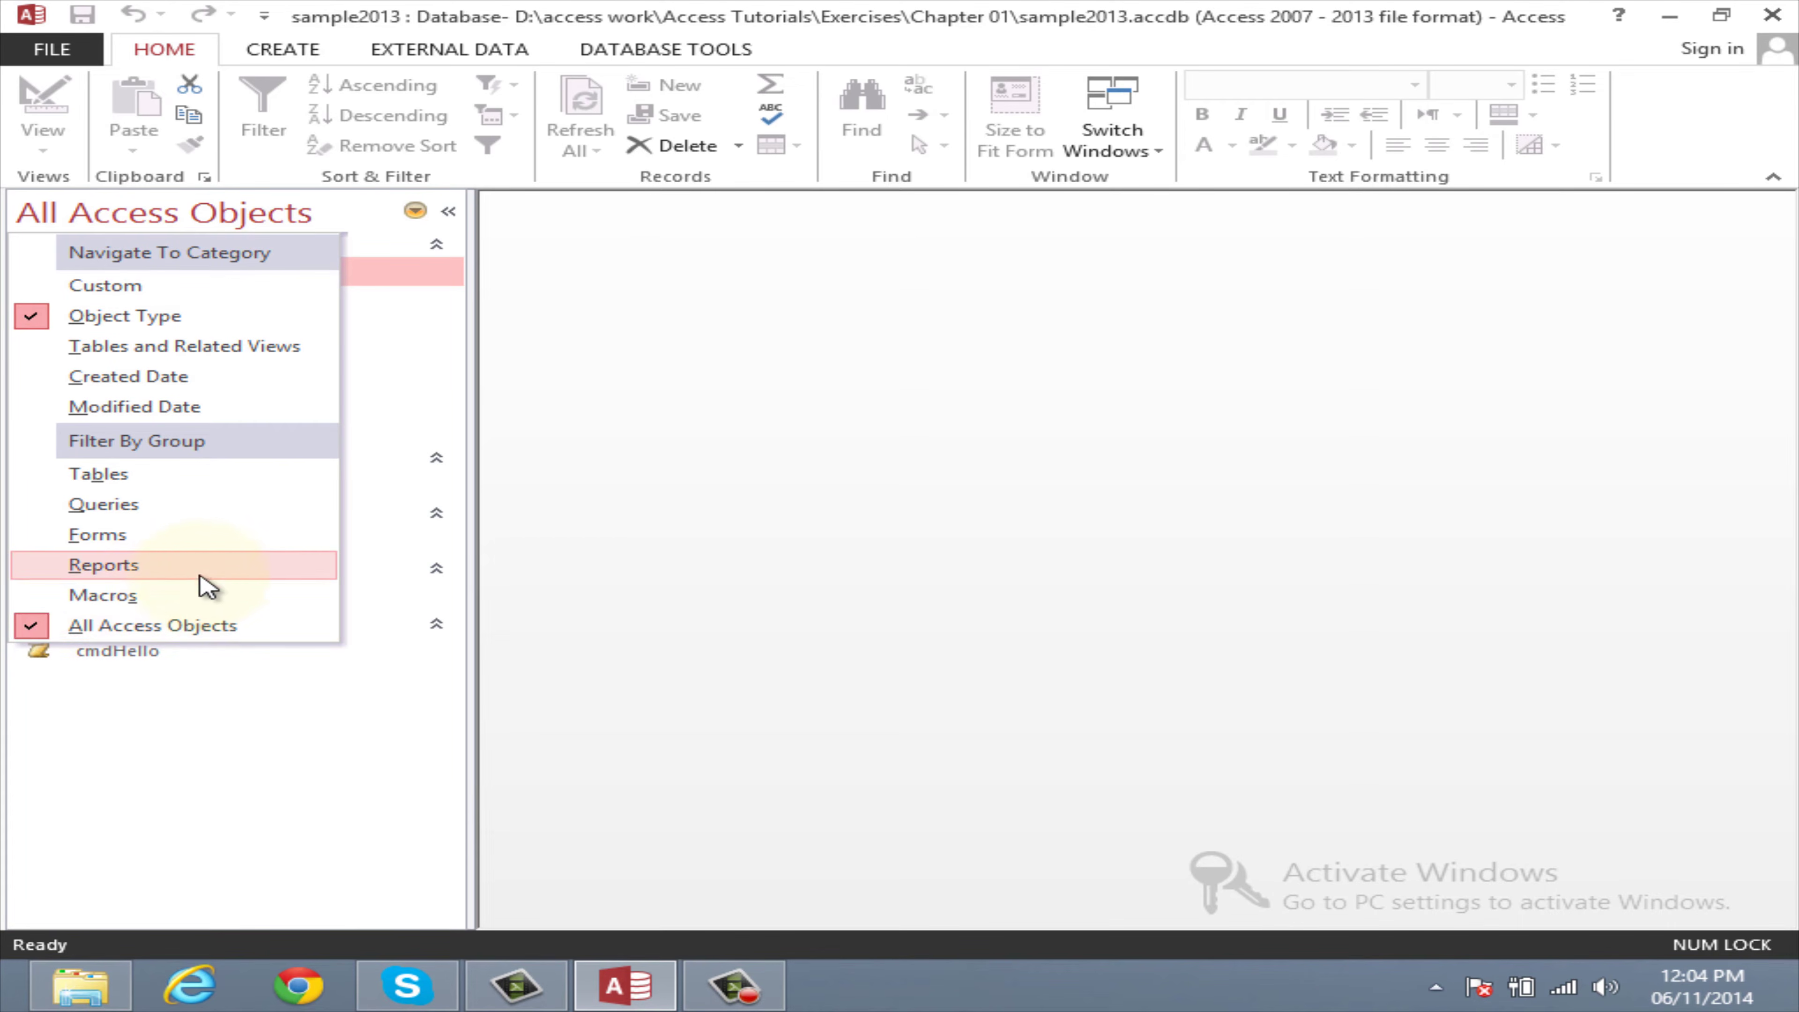
pyautogui.click(174, 539)
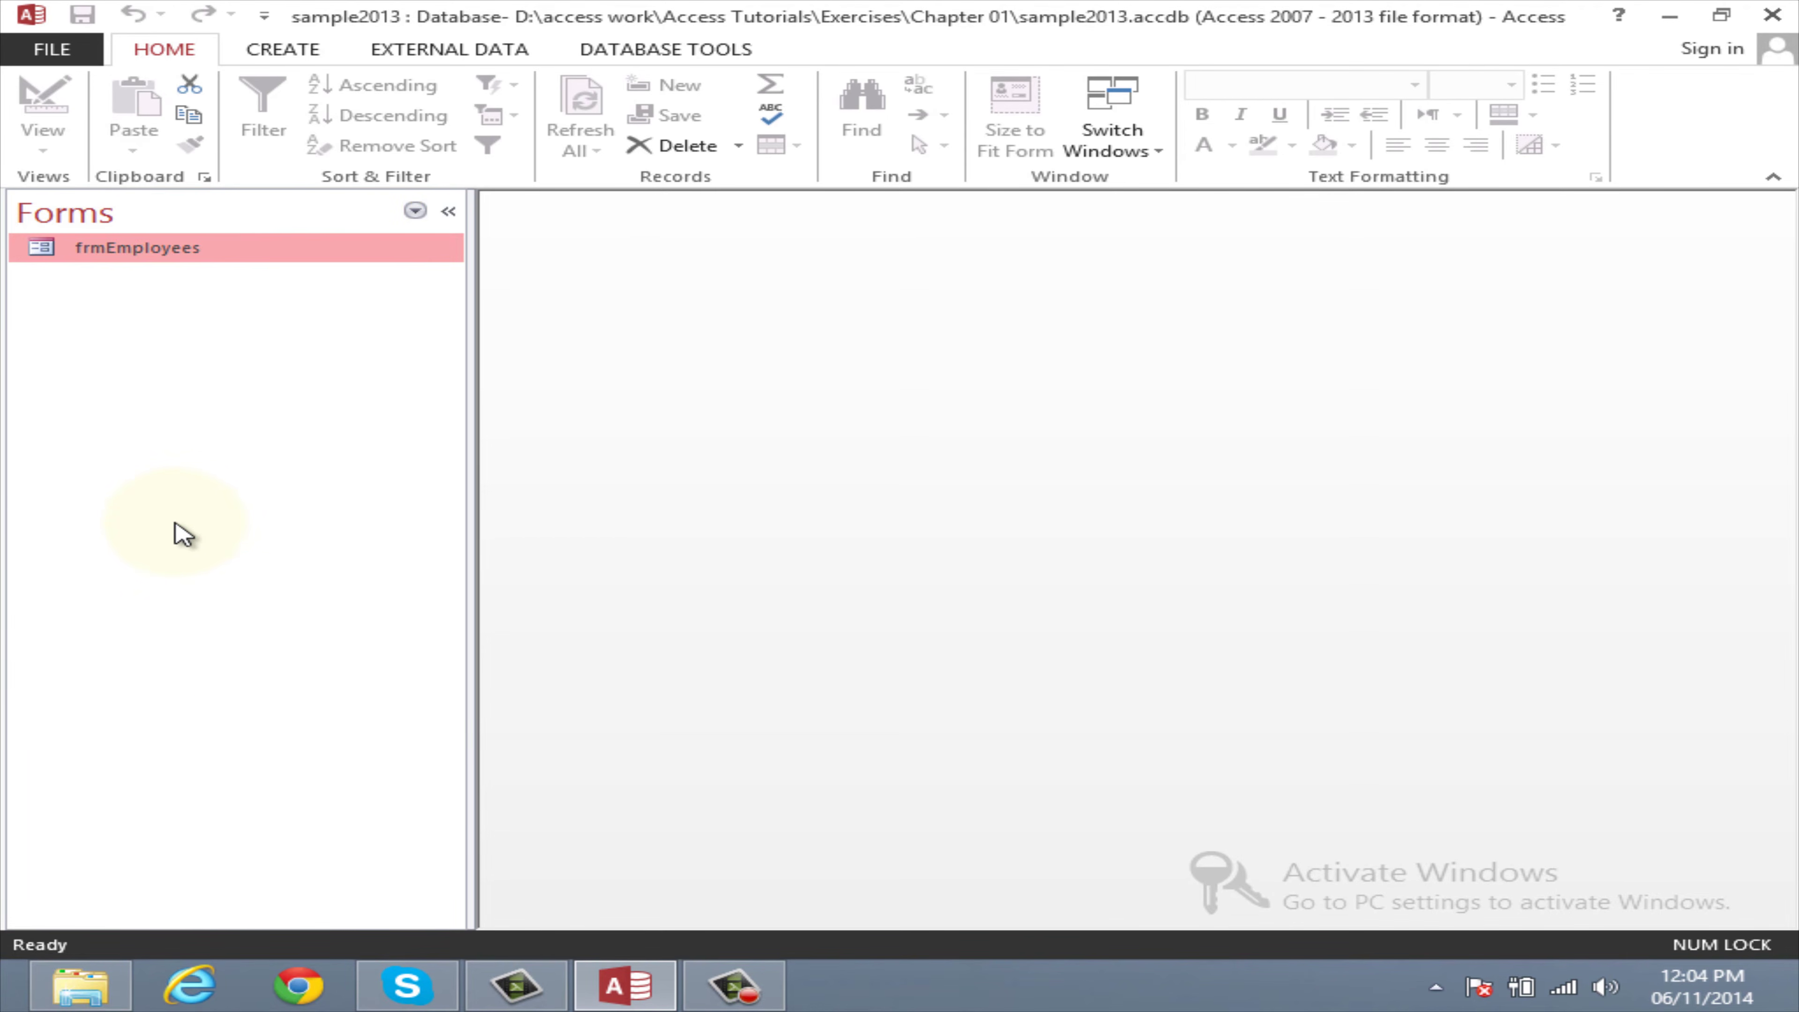
pyautogui.click(416, 210)
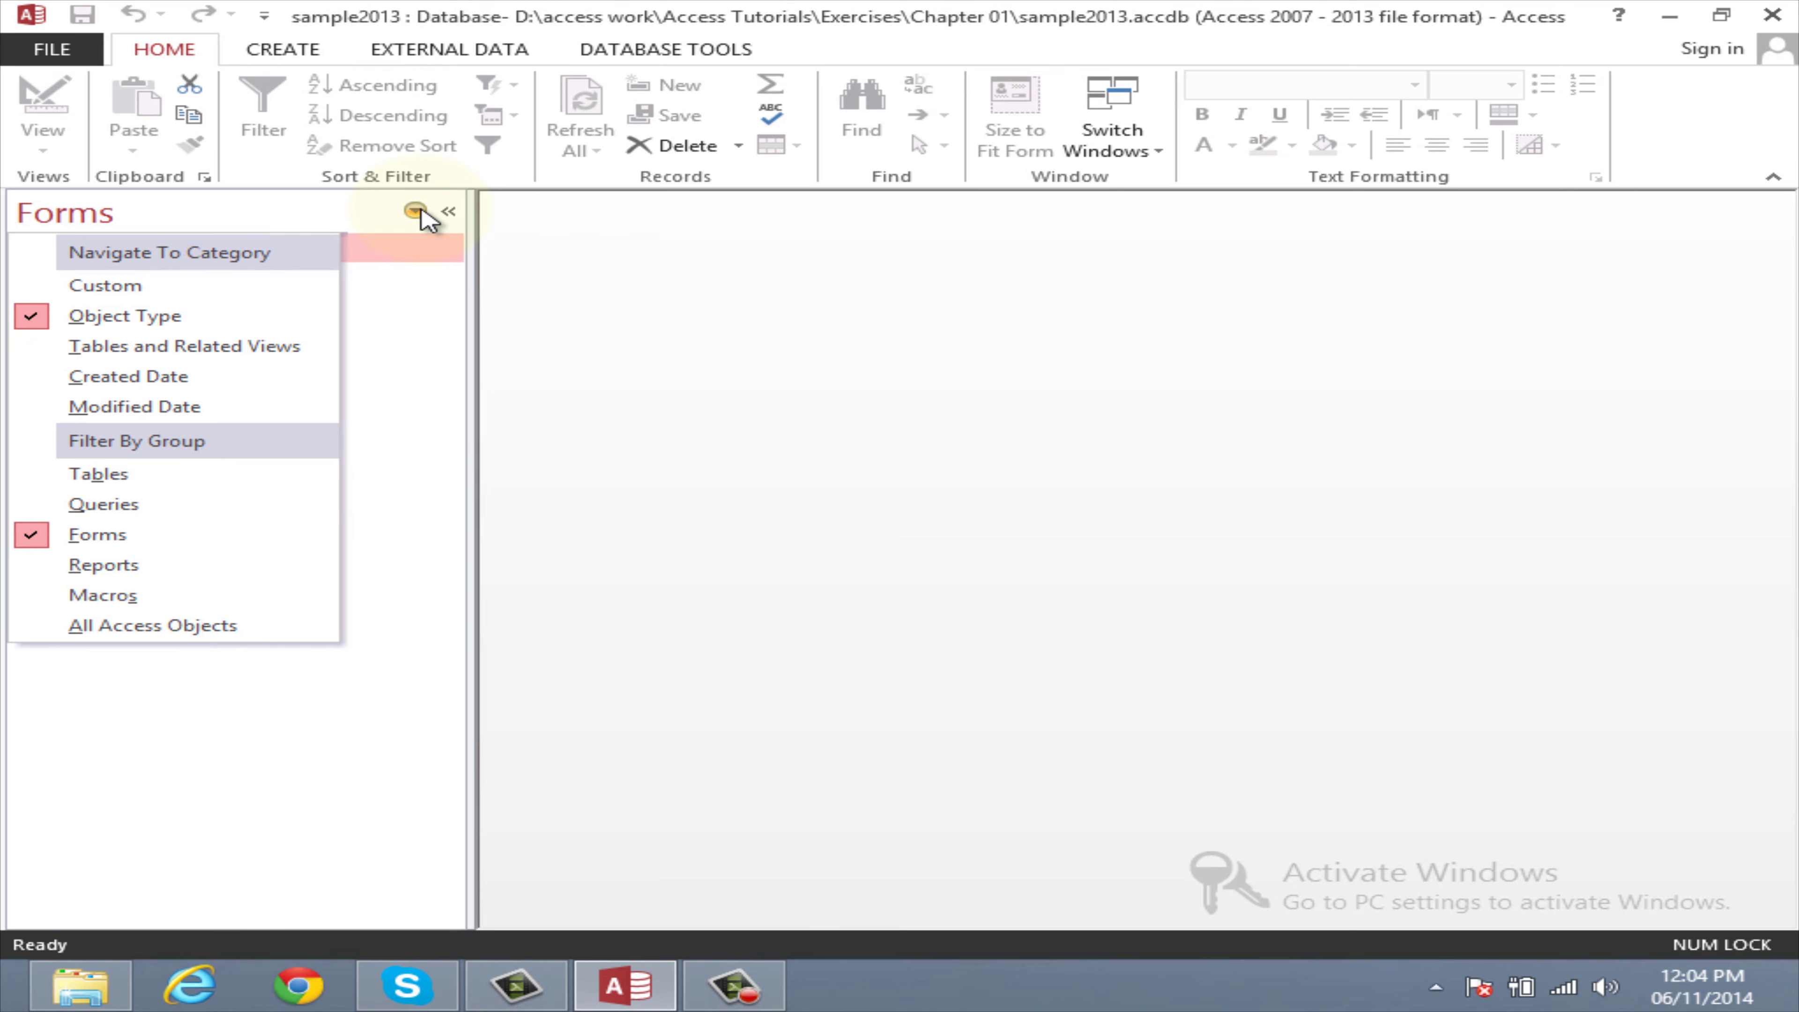
pyautogui.click(165, 487)
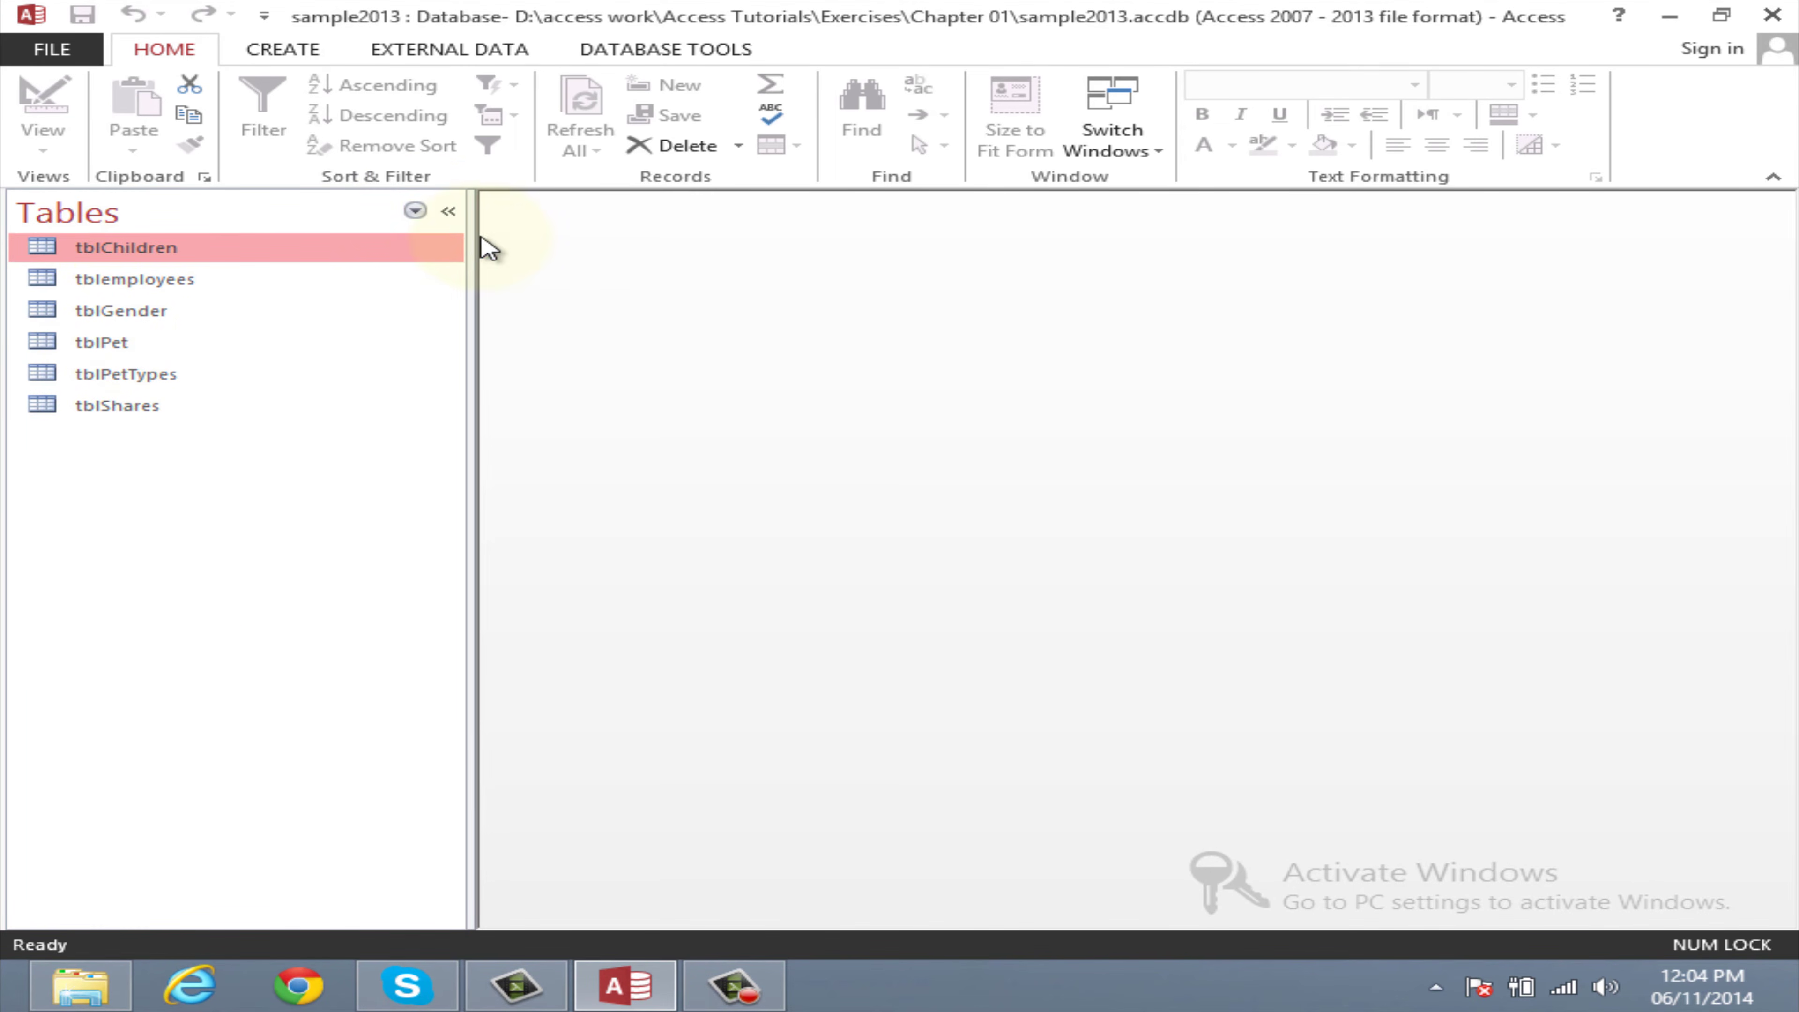
pyautogui.click(415, 211)
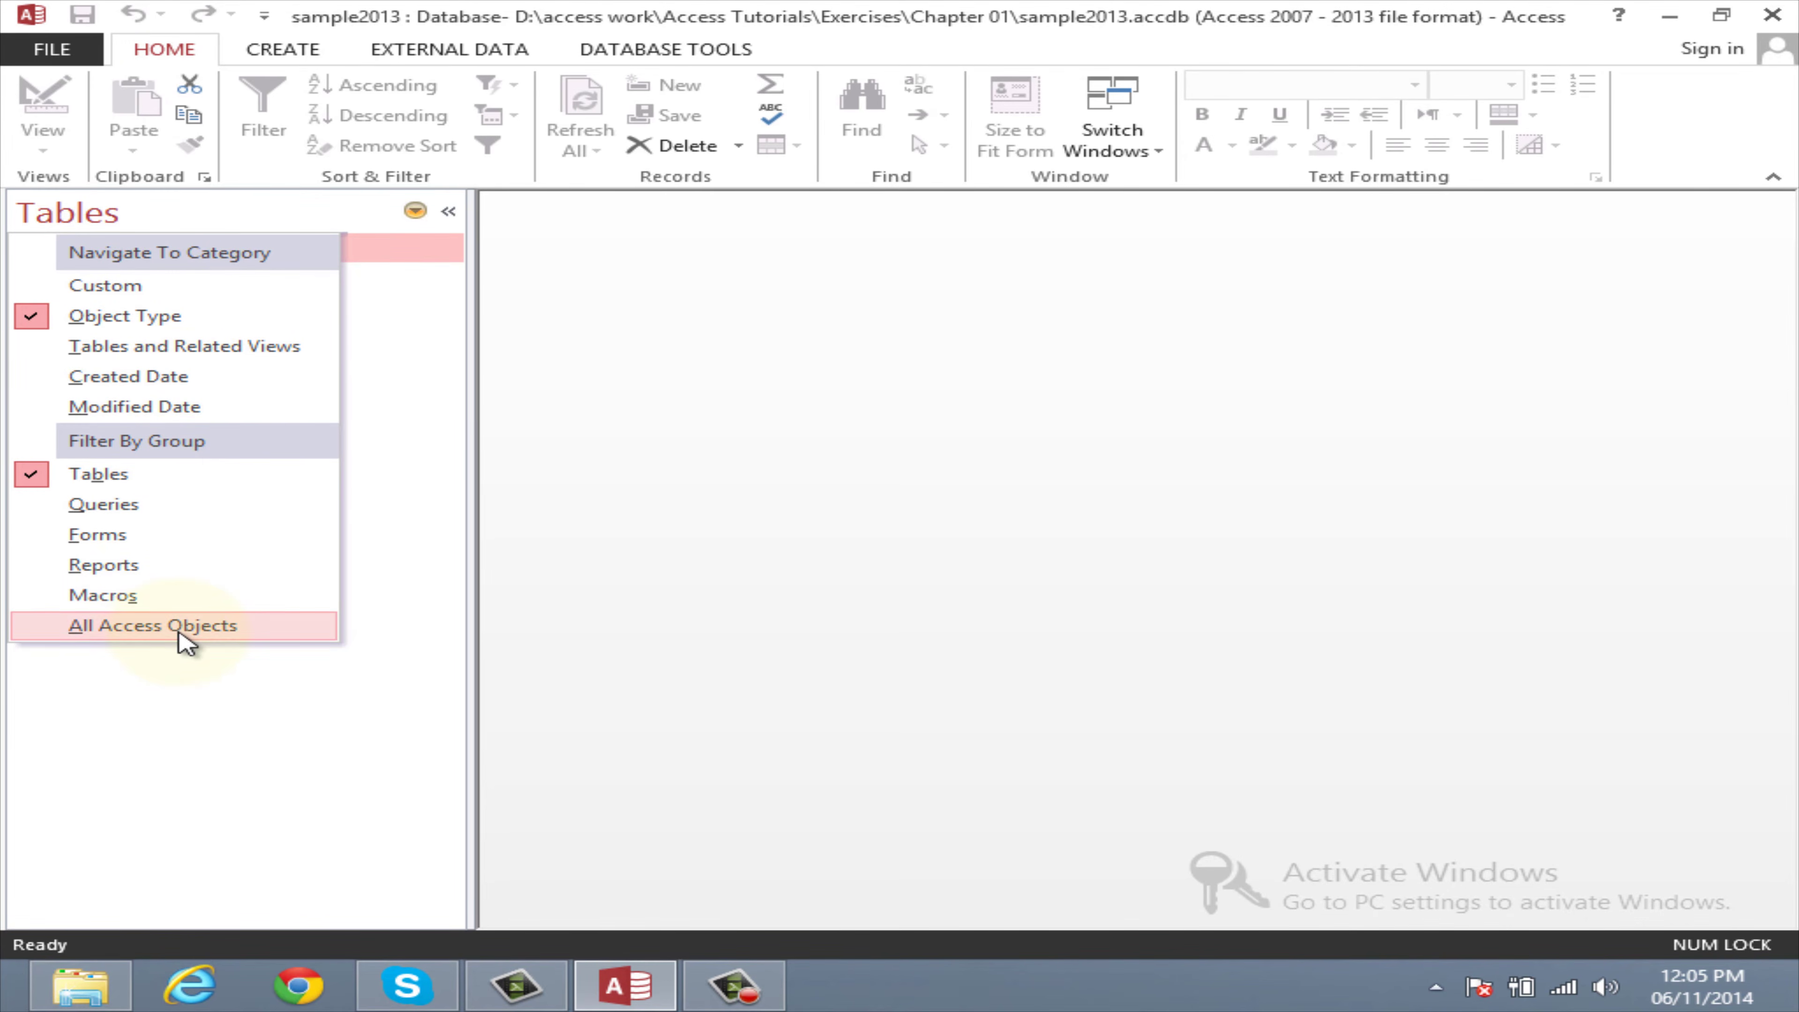
pyautogui.click(415, 210)
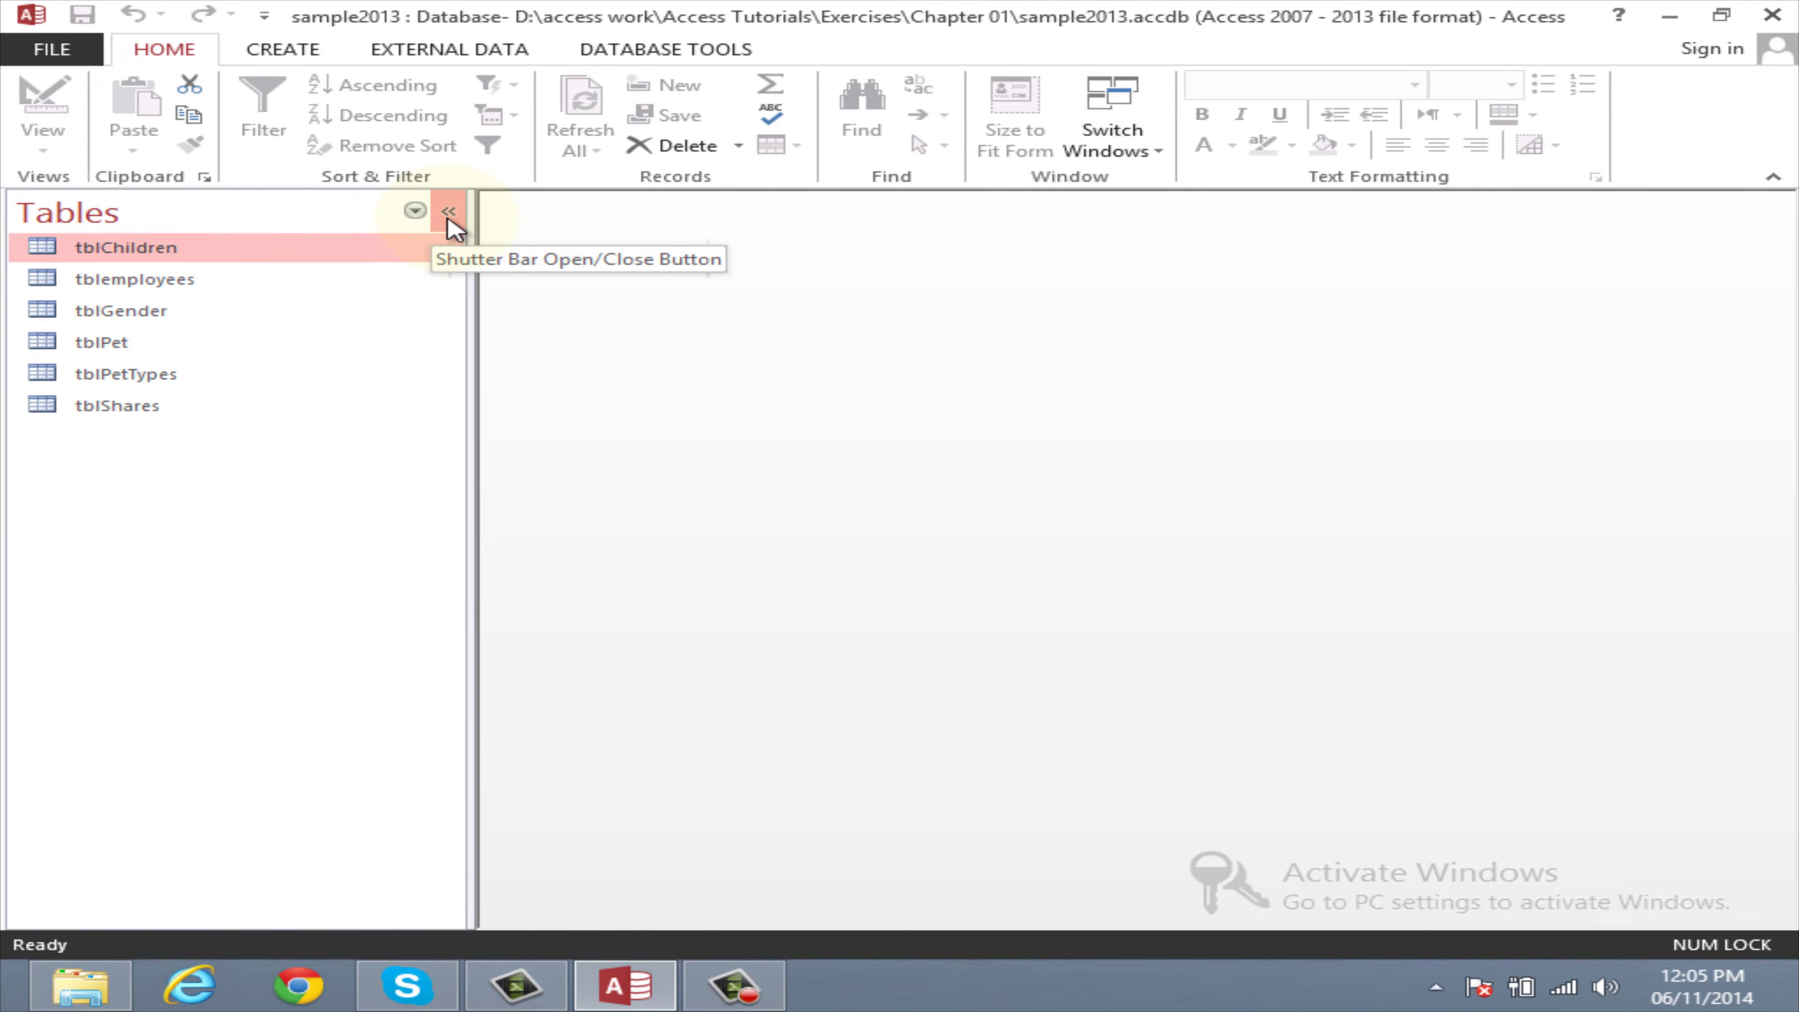
# Step: Collapse and reopen the Navigation Pane, and set its filter to All Access Objects
pyautogui.click(449, 212)
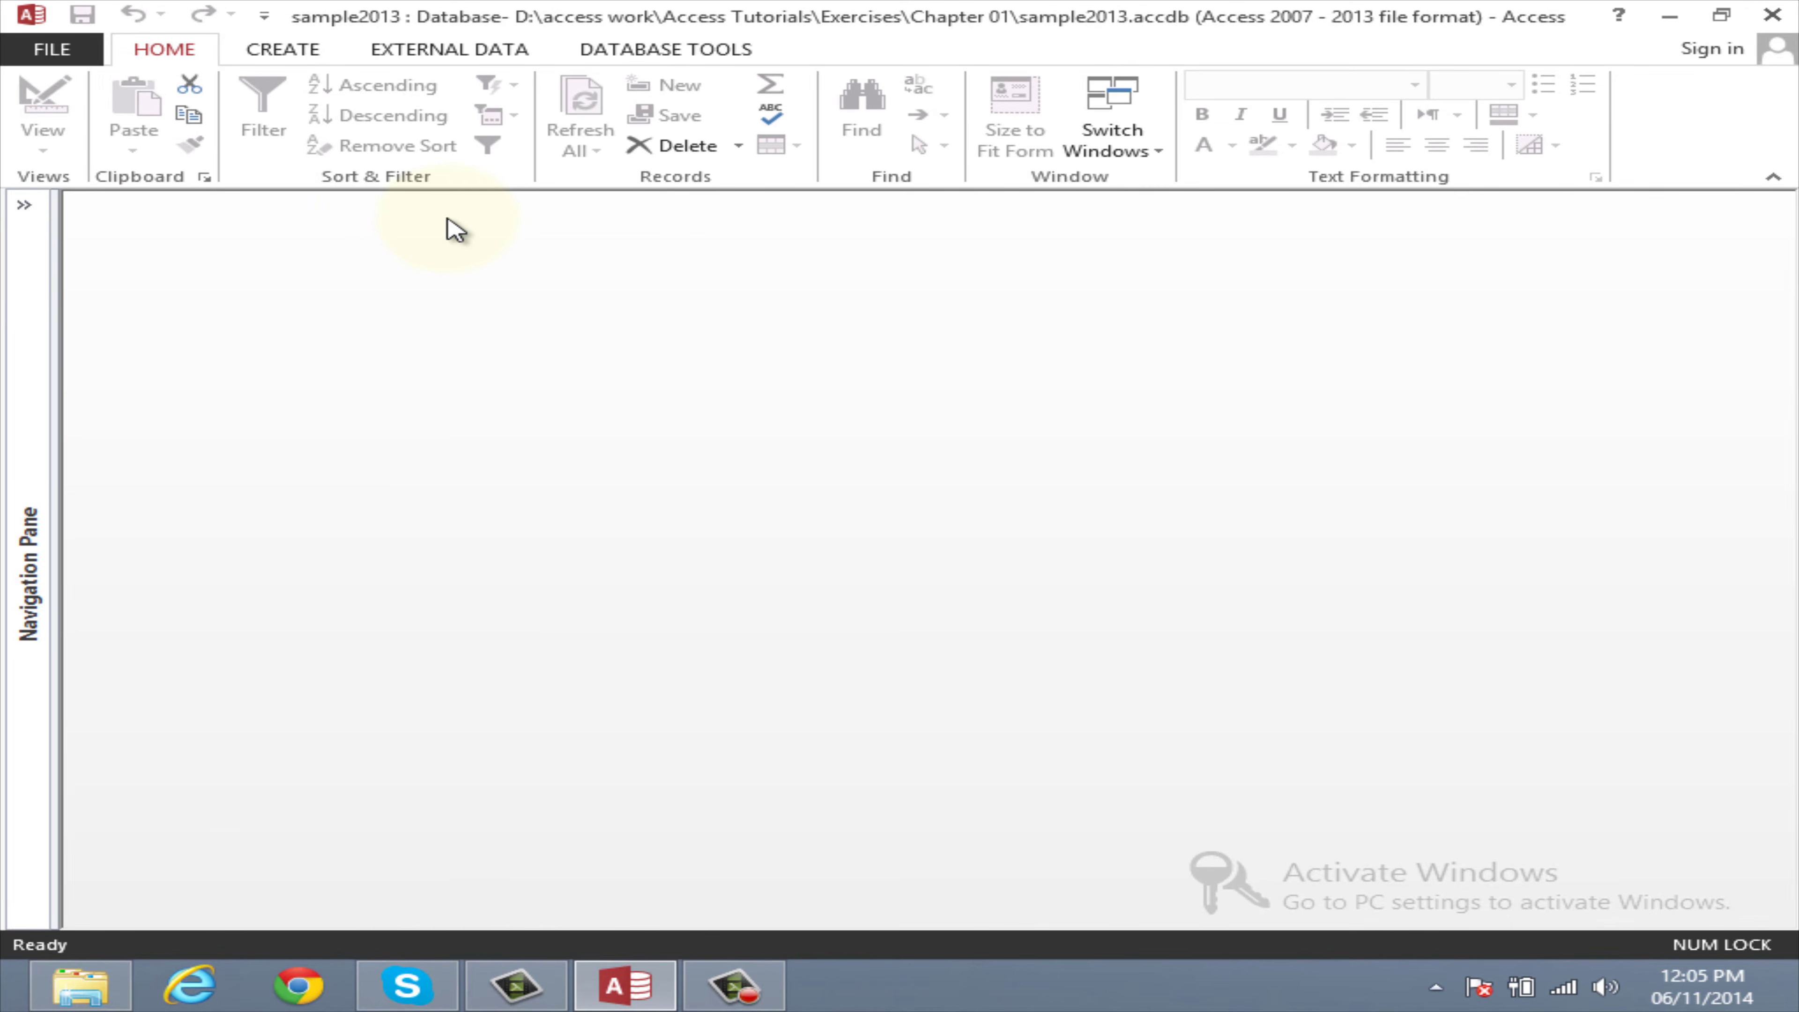
pyautogui.click(25, 207)
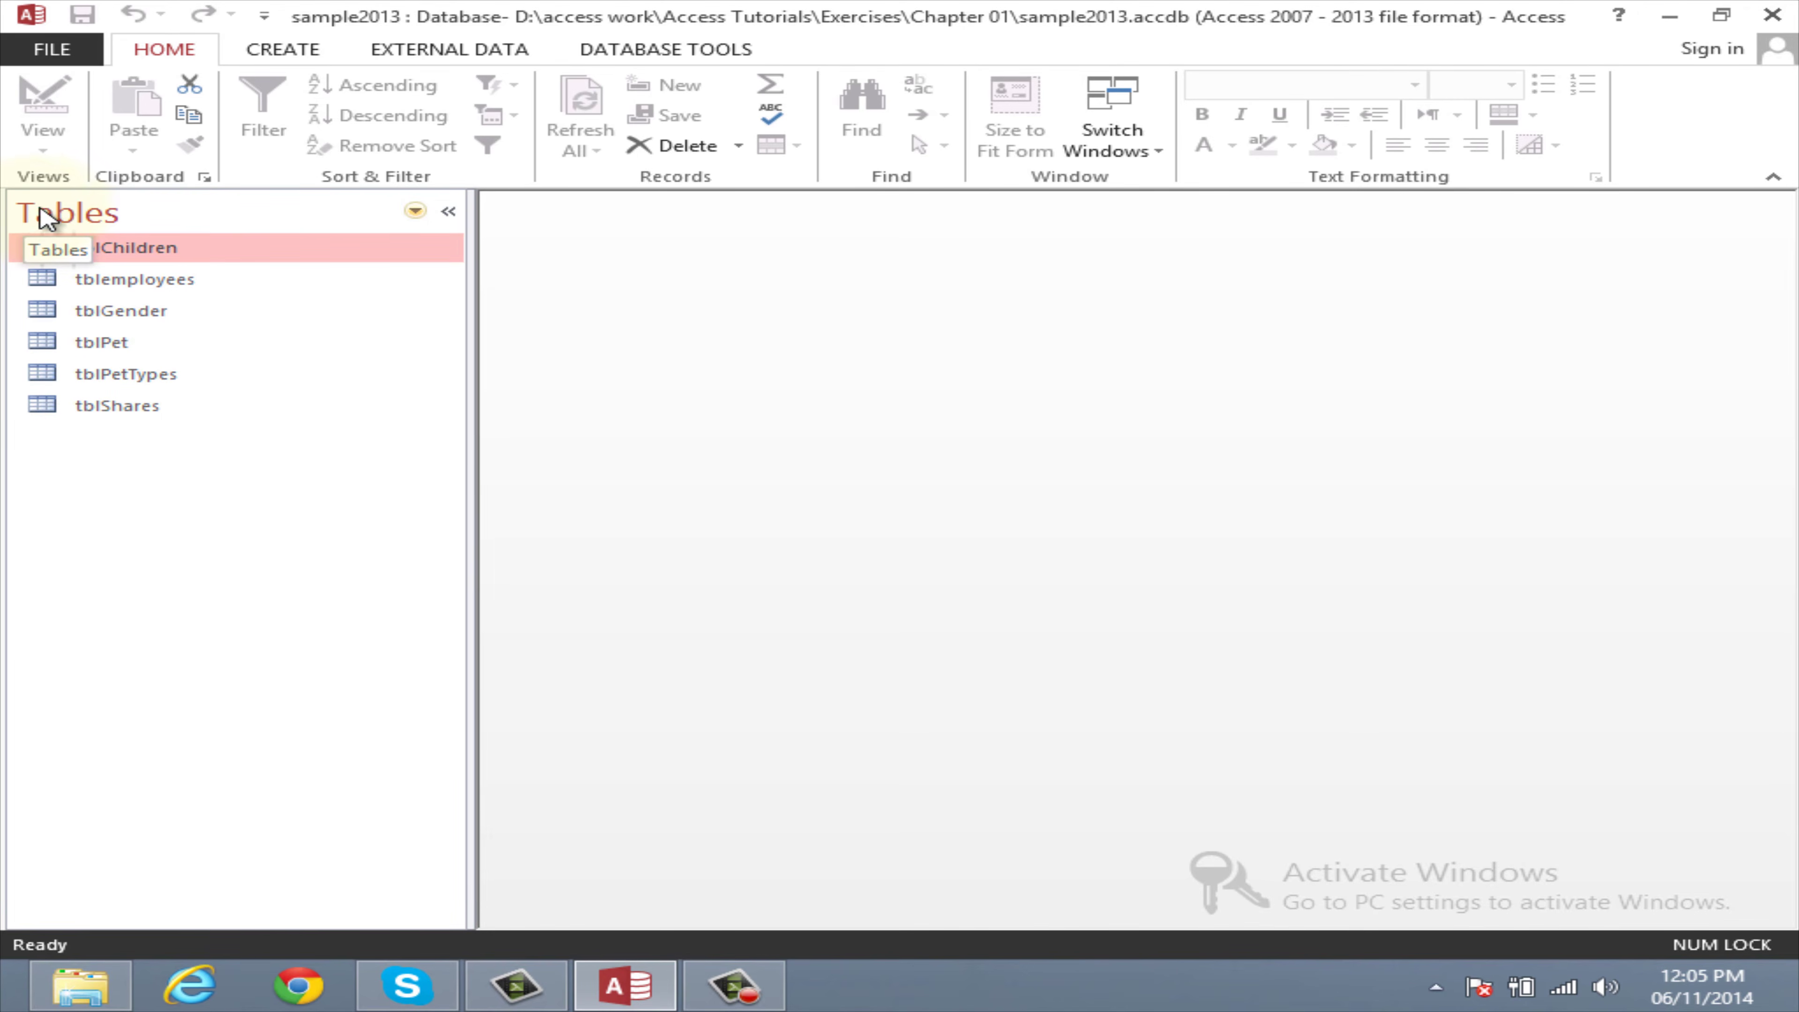
pyautogui.click(415, 210)
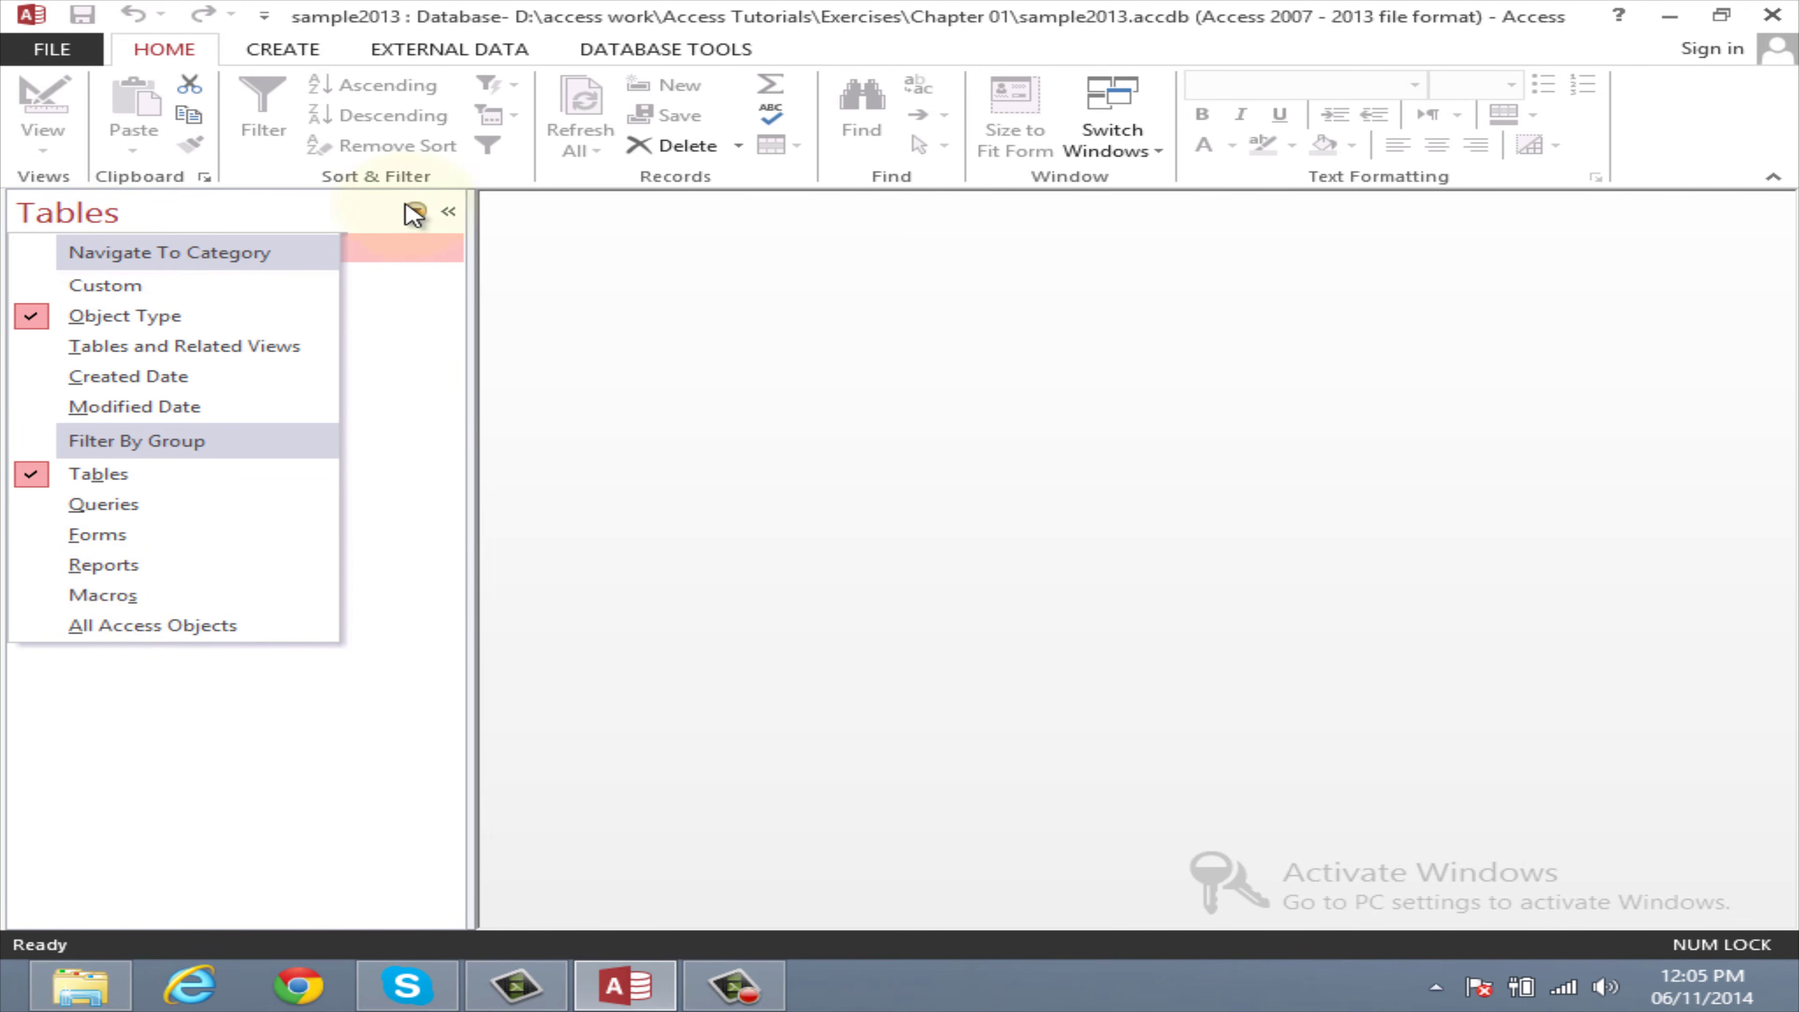
pyautogui.click(105, 624)
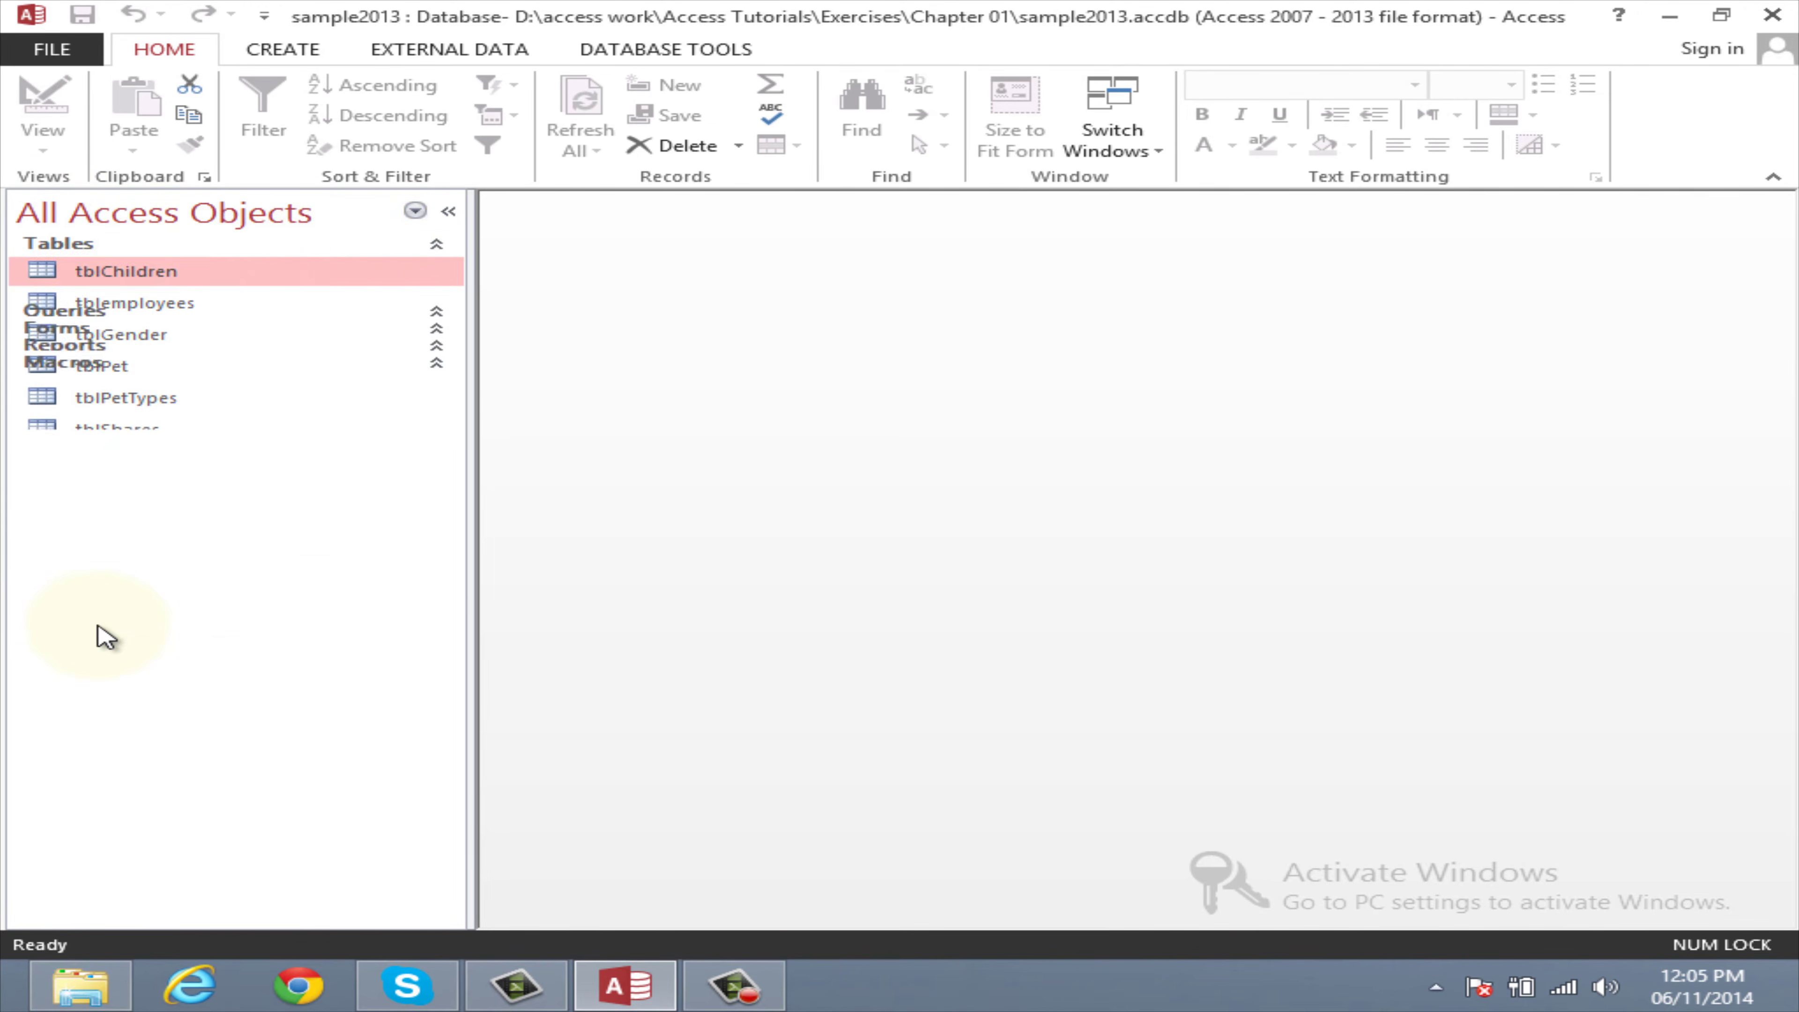
# Step: Look through the Create, External Data and Database Tools command sets again and return to the Home commands
pyautogui.click(287, 51)
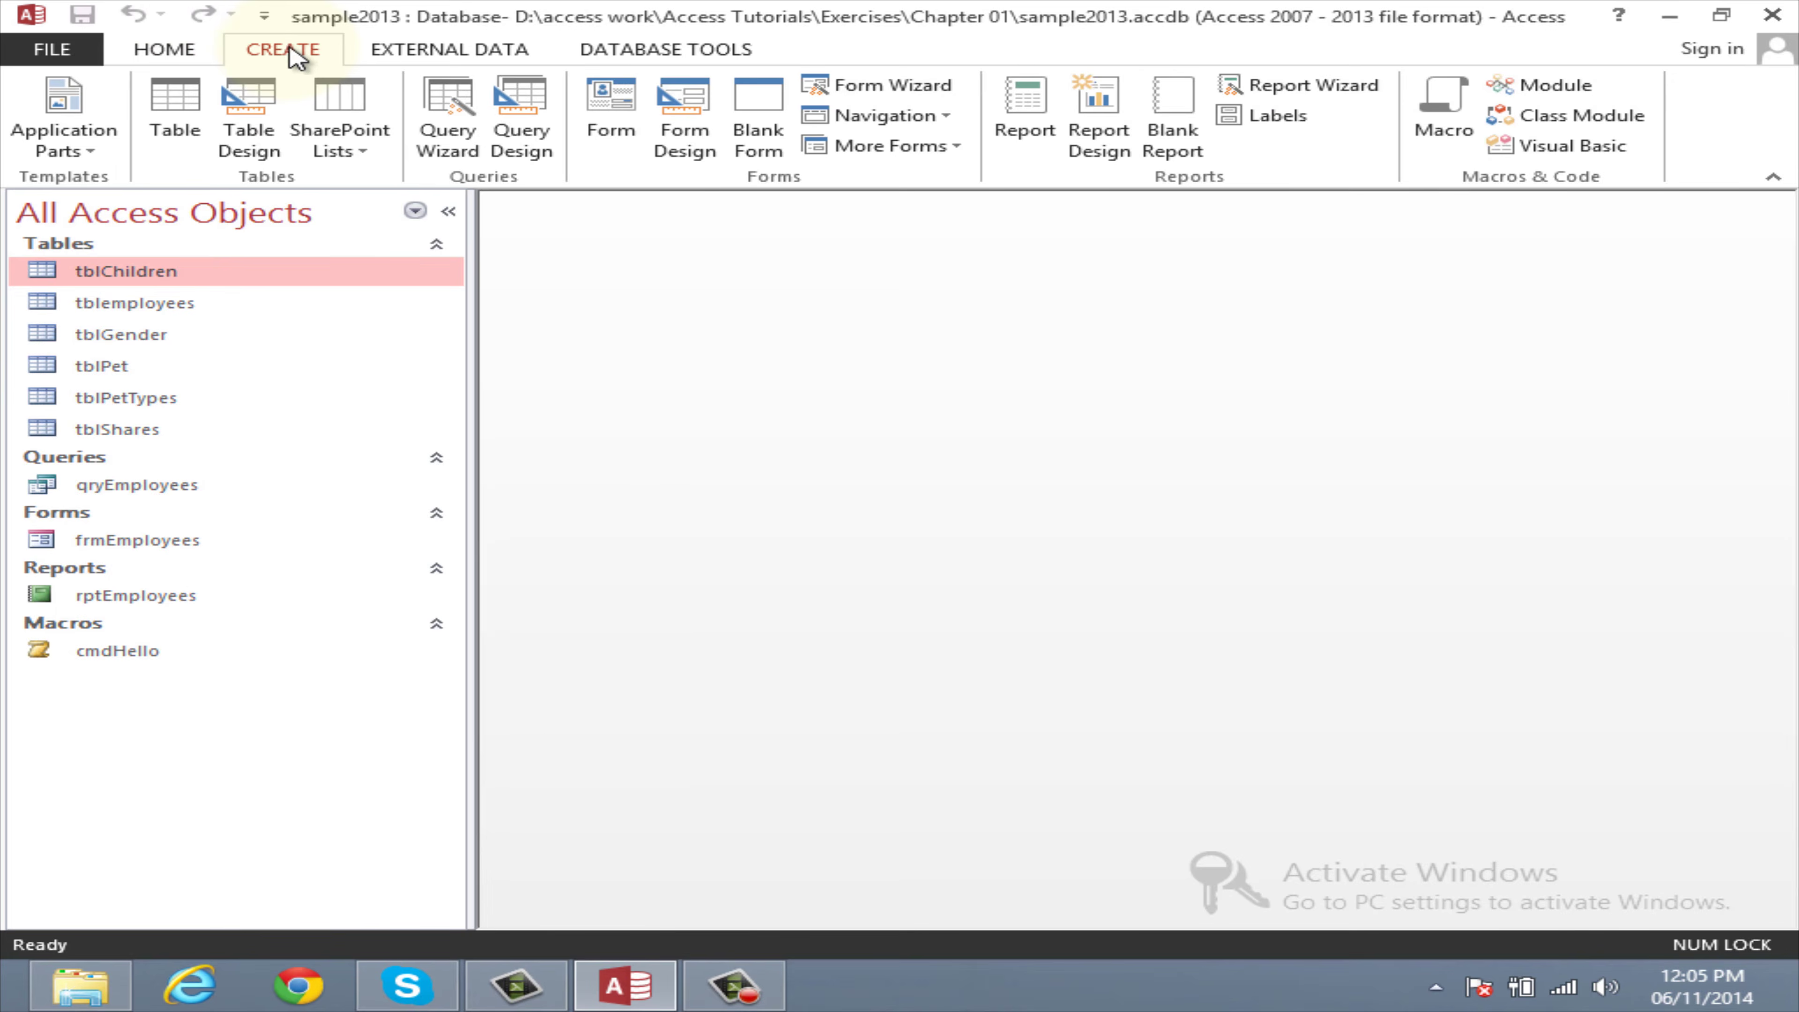
pyautogui.click(489, 51)
pyautogui.click(588, 51)
pyautogui.click(163, 50)
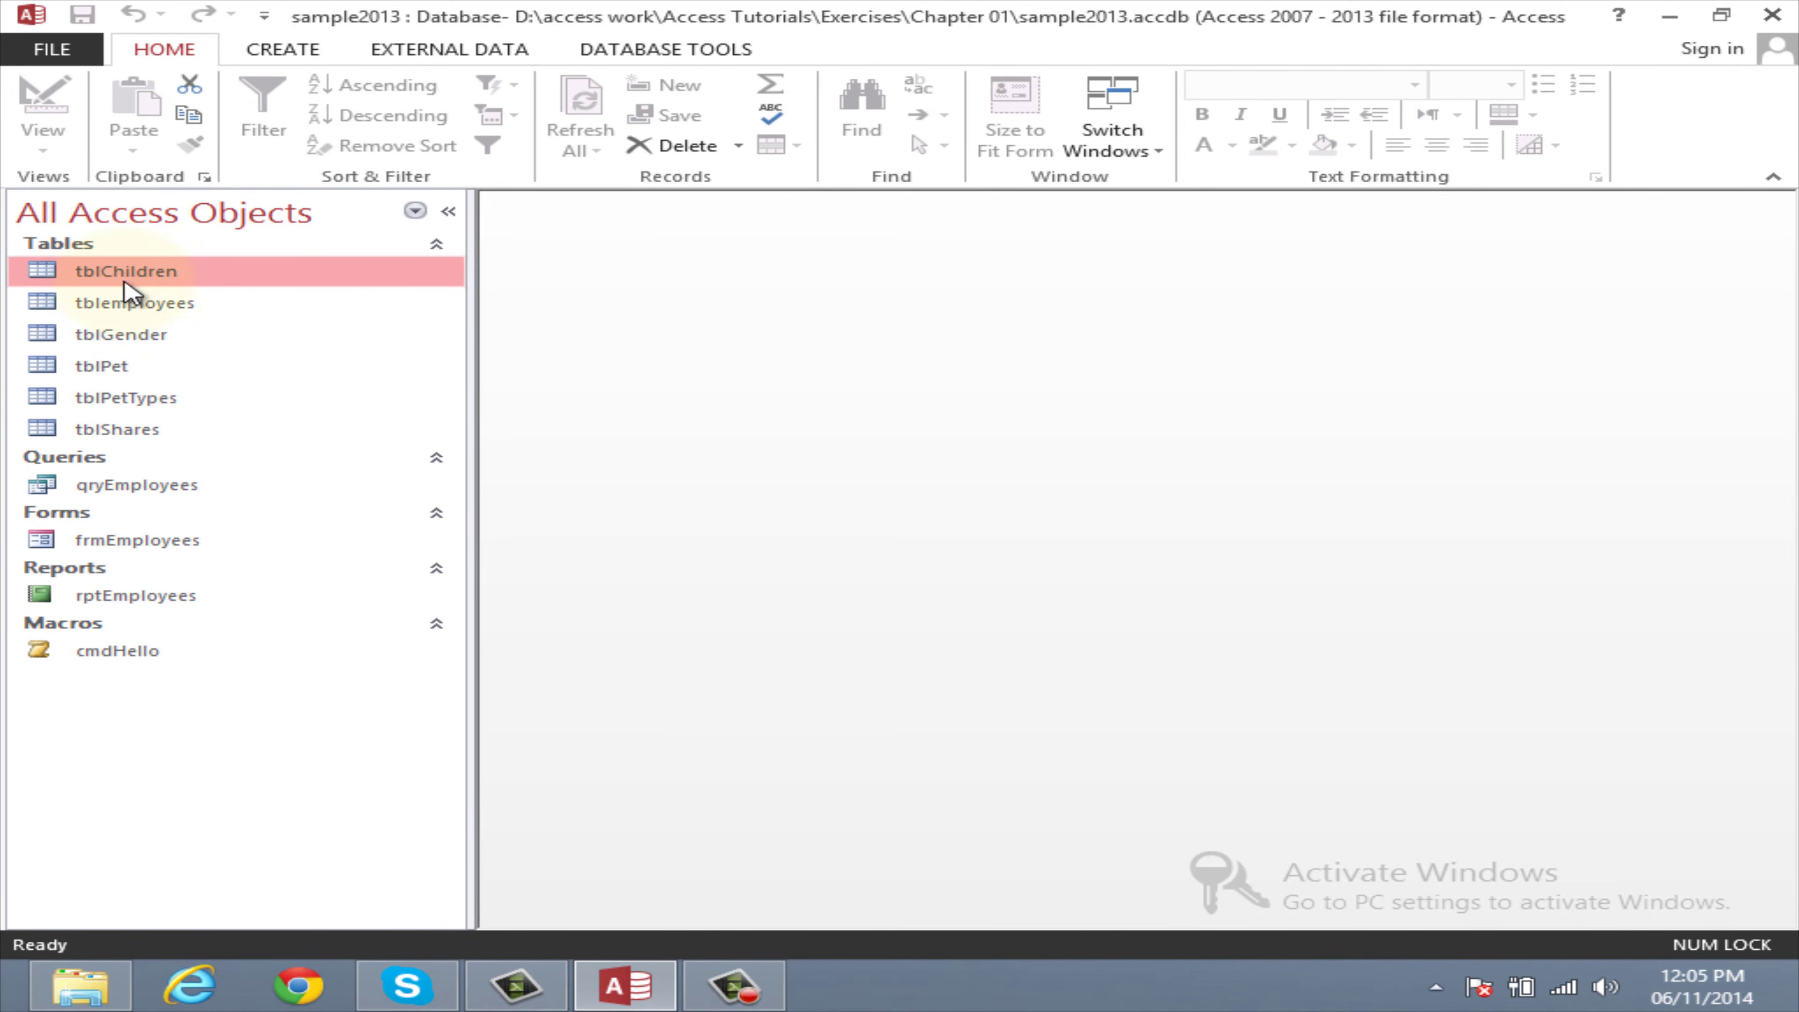
# Step: Open the tblChildren table in a maximized datasheet and review its contextual Fields and Table tools
pyautogui.doubleClick(105, 275)
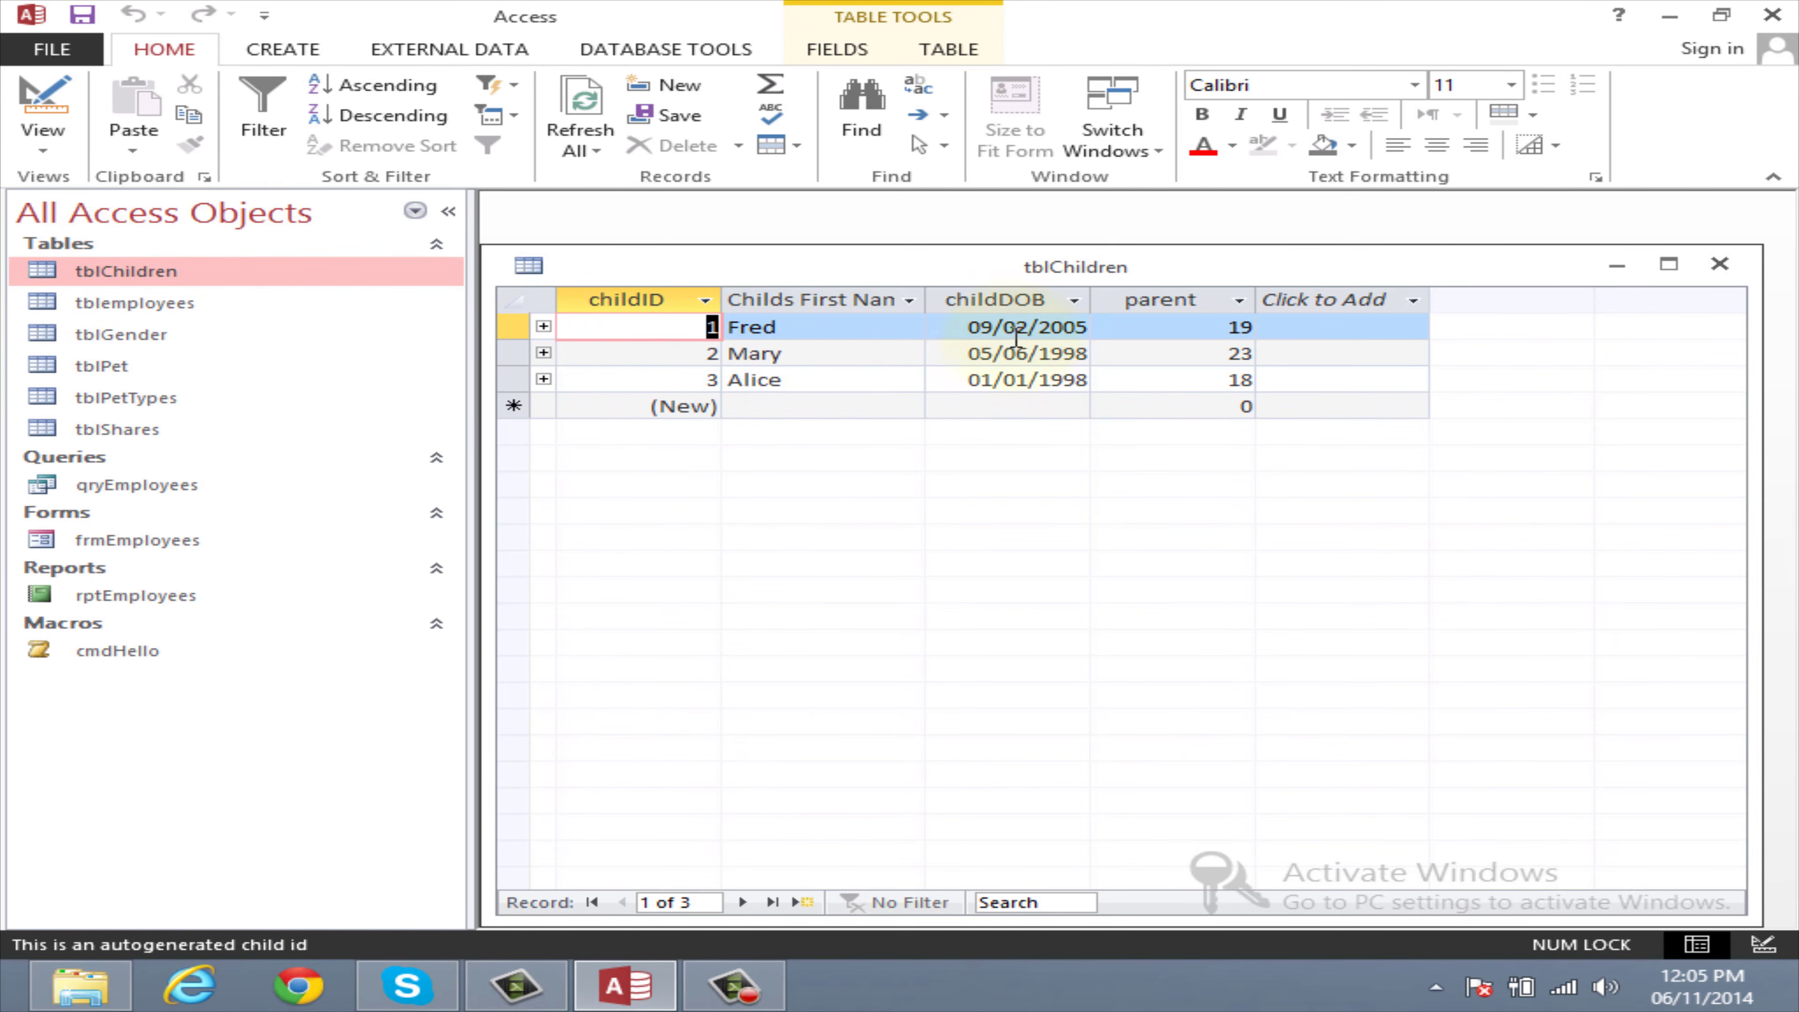
pyautogui.click(1668, 266)
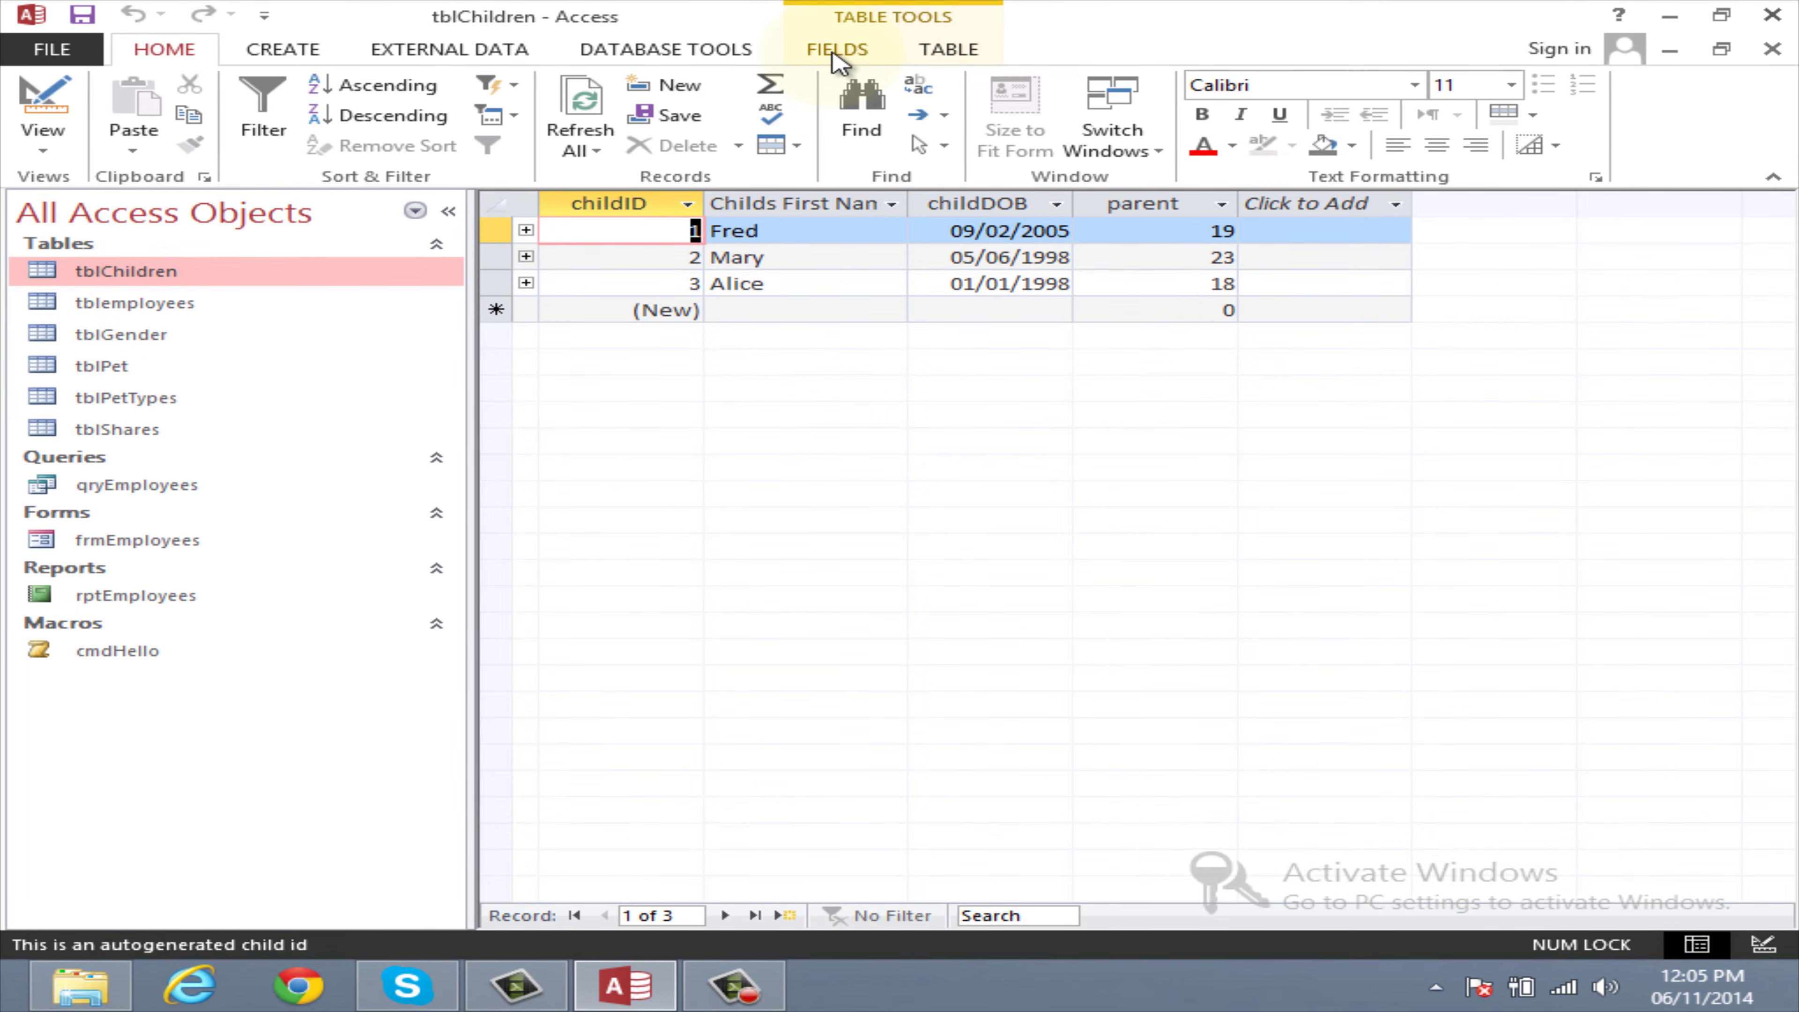
pyautogui.click(837, 51)
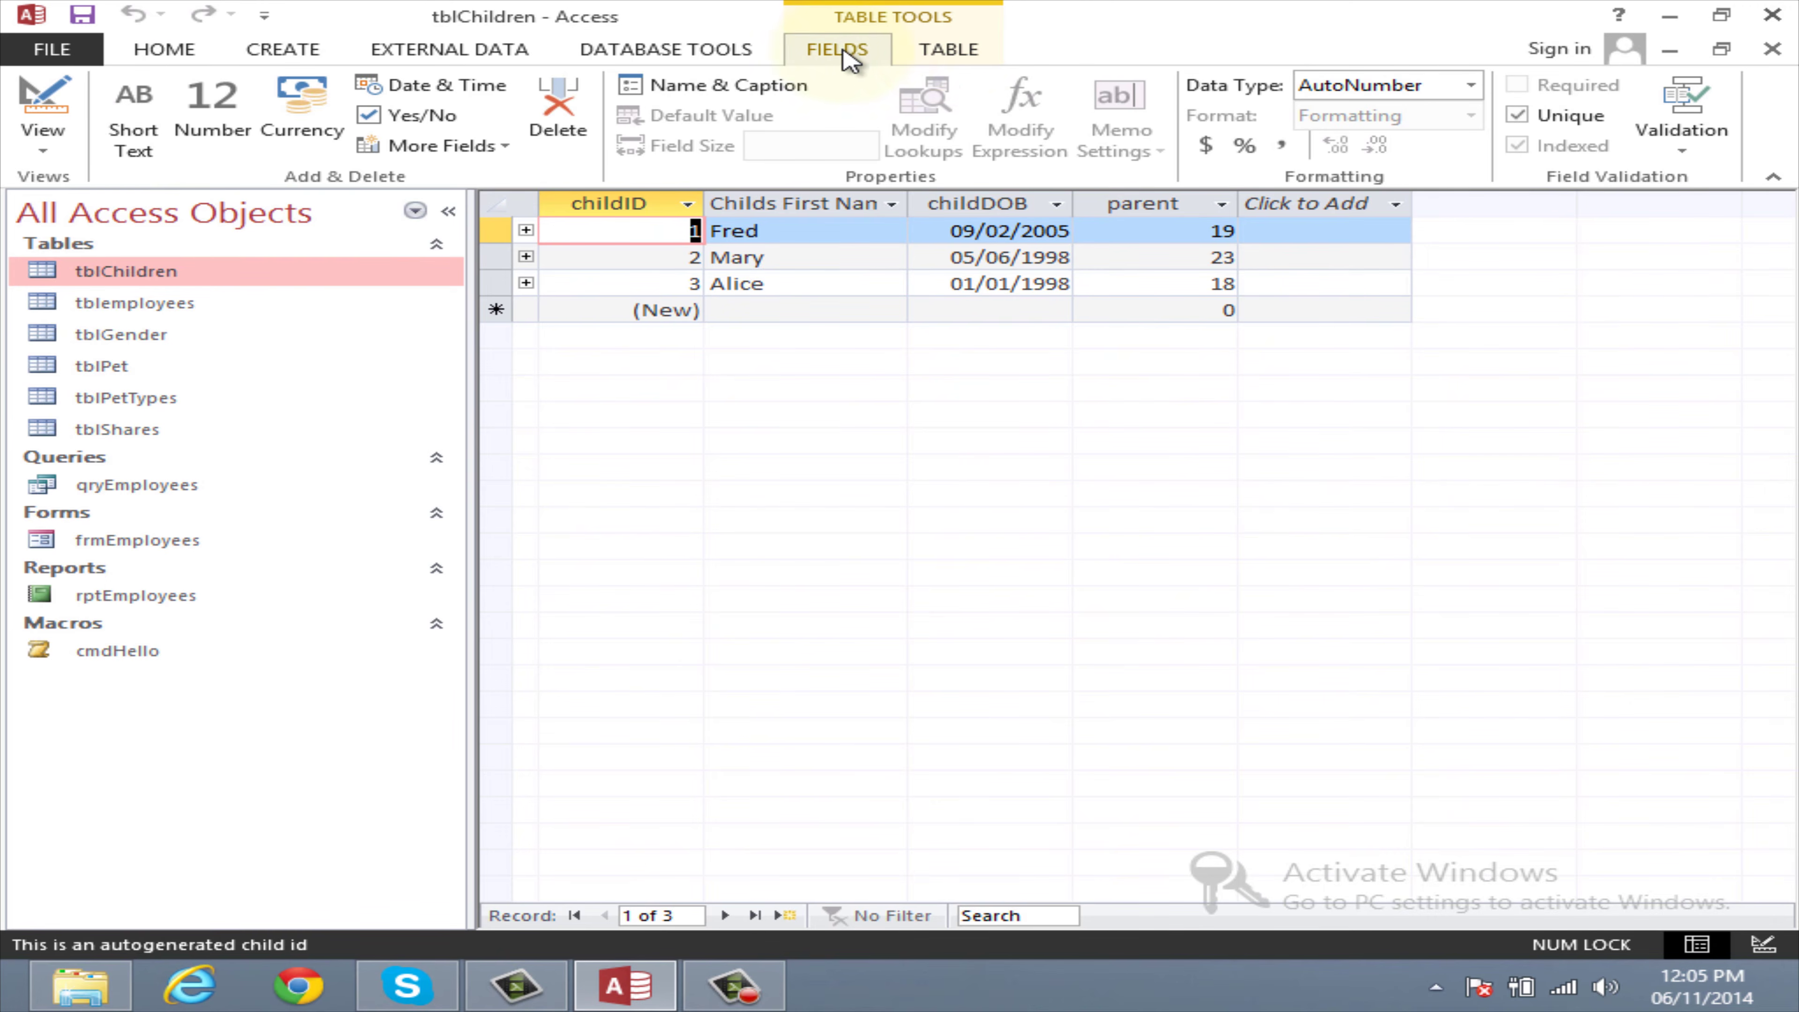
pyautogui.click(949, 51)
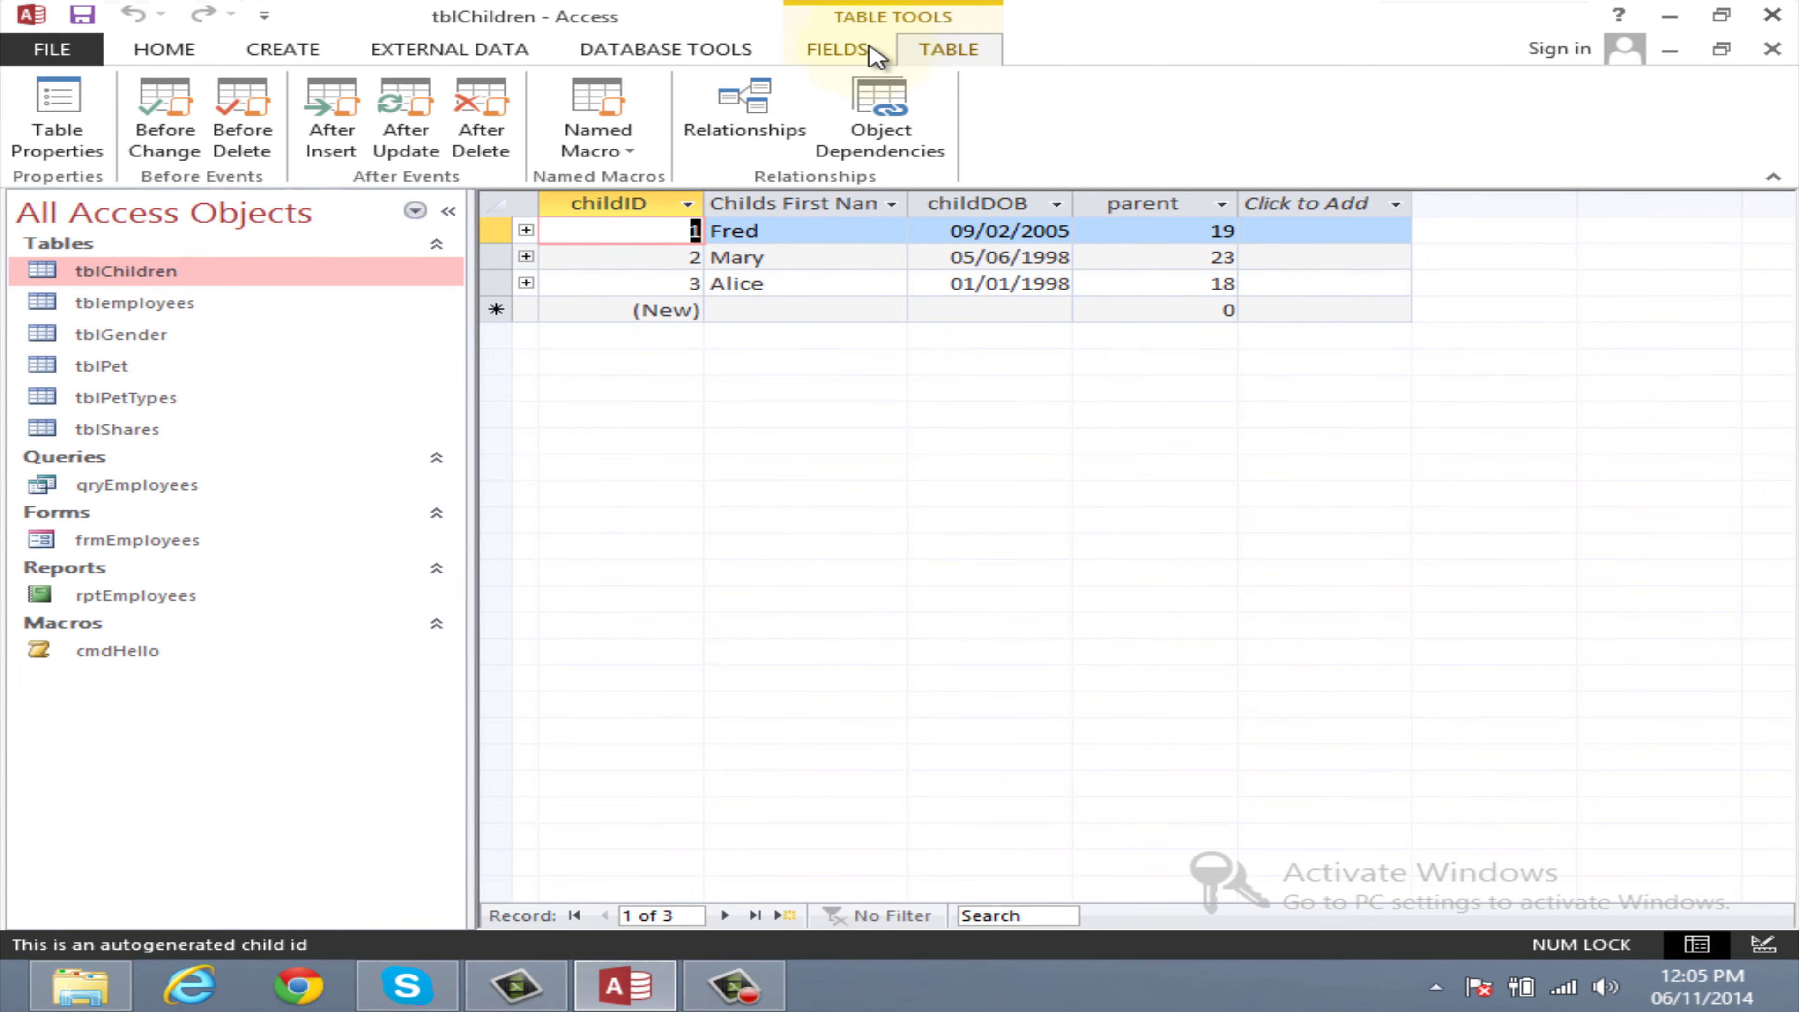
pyautogui.click(837, 51)
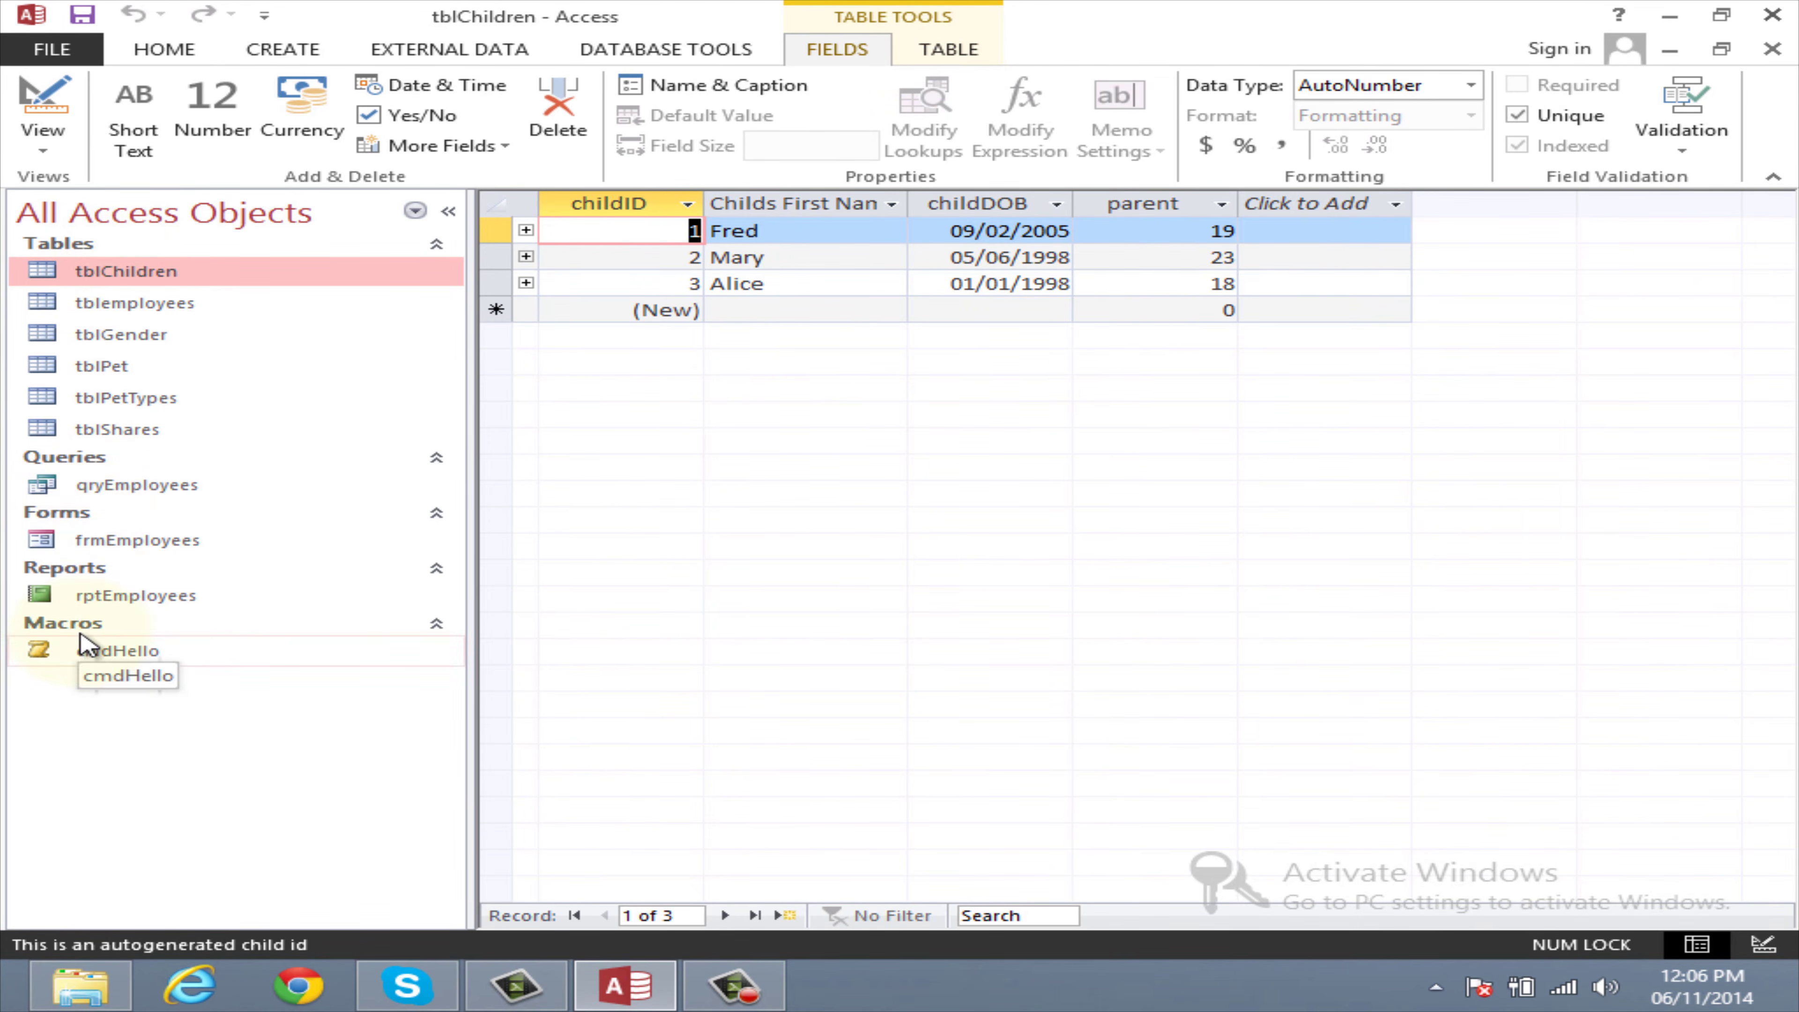
# Step: Open the frmEmployees form in Form View
pyautogui.doubleClick(163, 542)
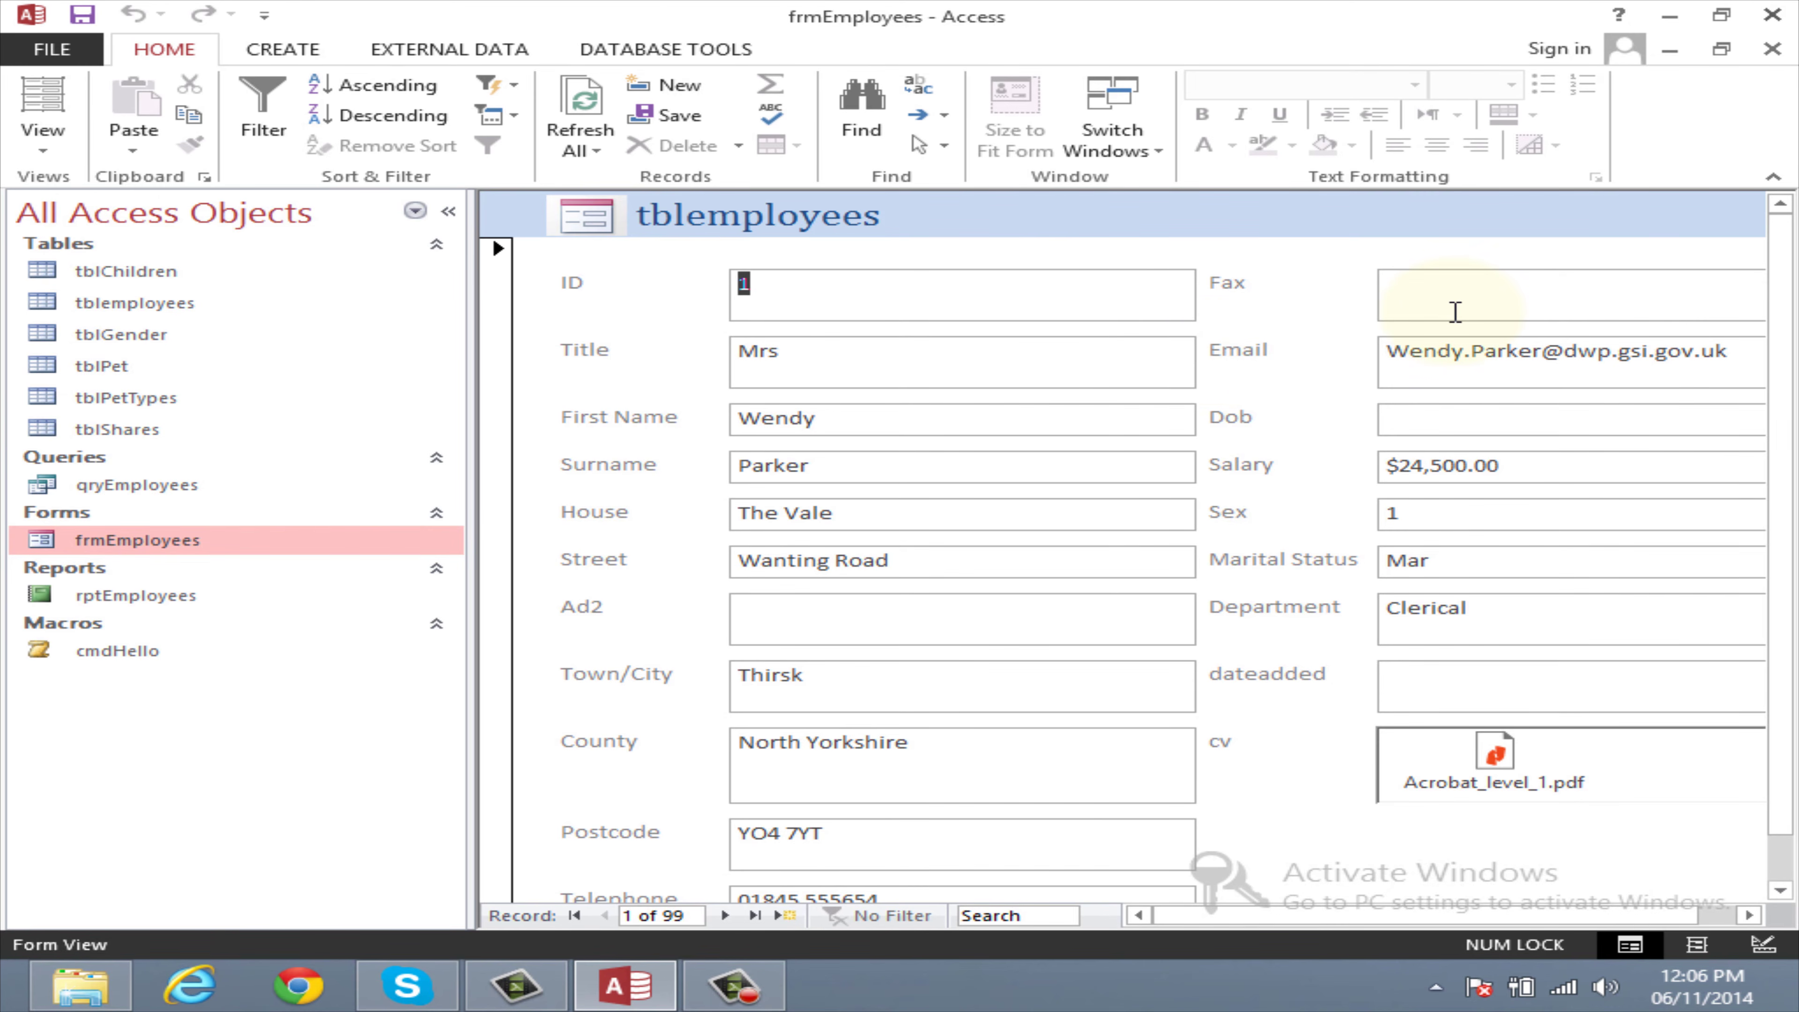
# Step: Review the General, Current Database, Datasheet, Object Designers and Proofing settings in Access Options, closing the dialog without saving
pyautogui.click(56, 58)
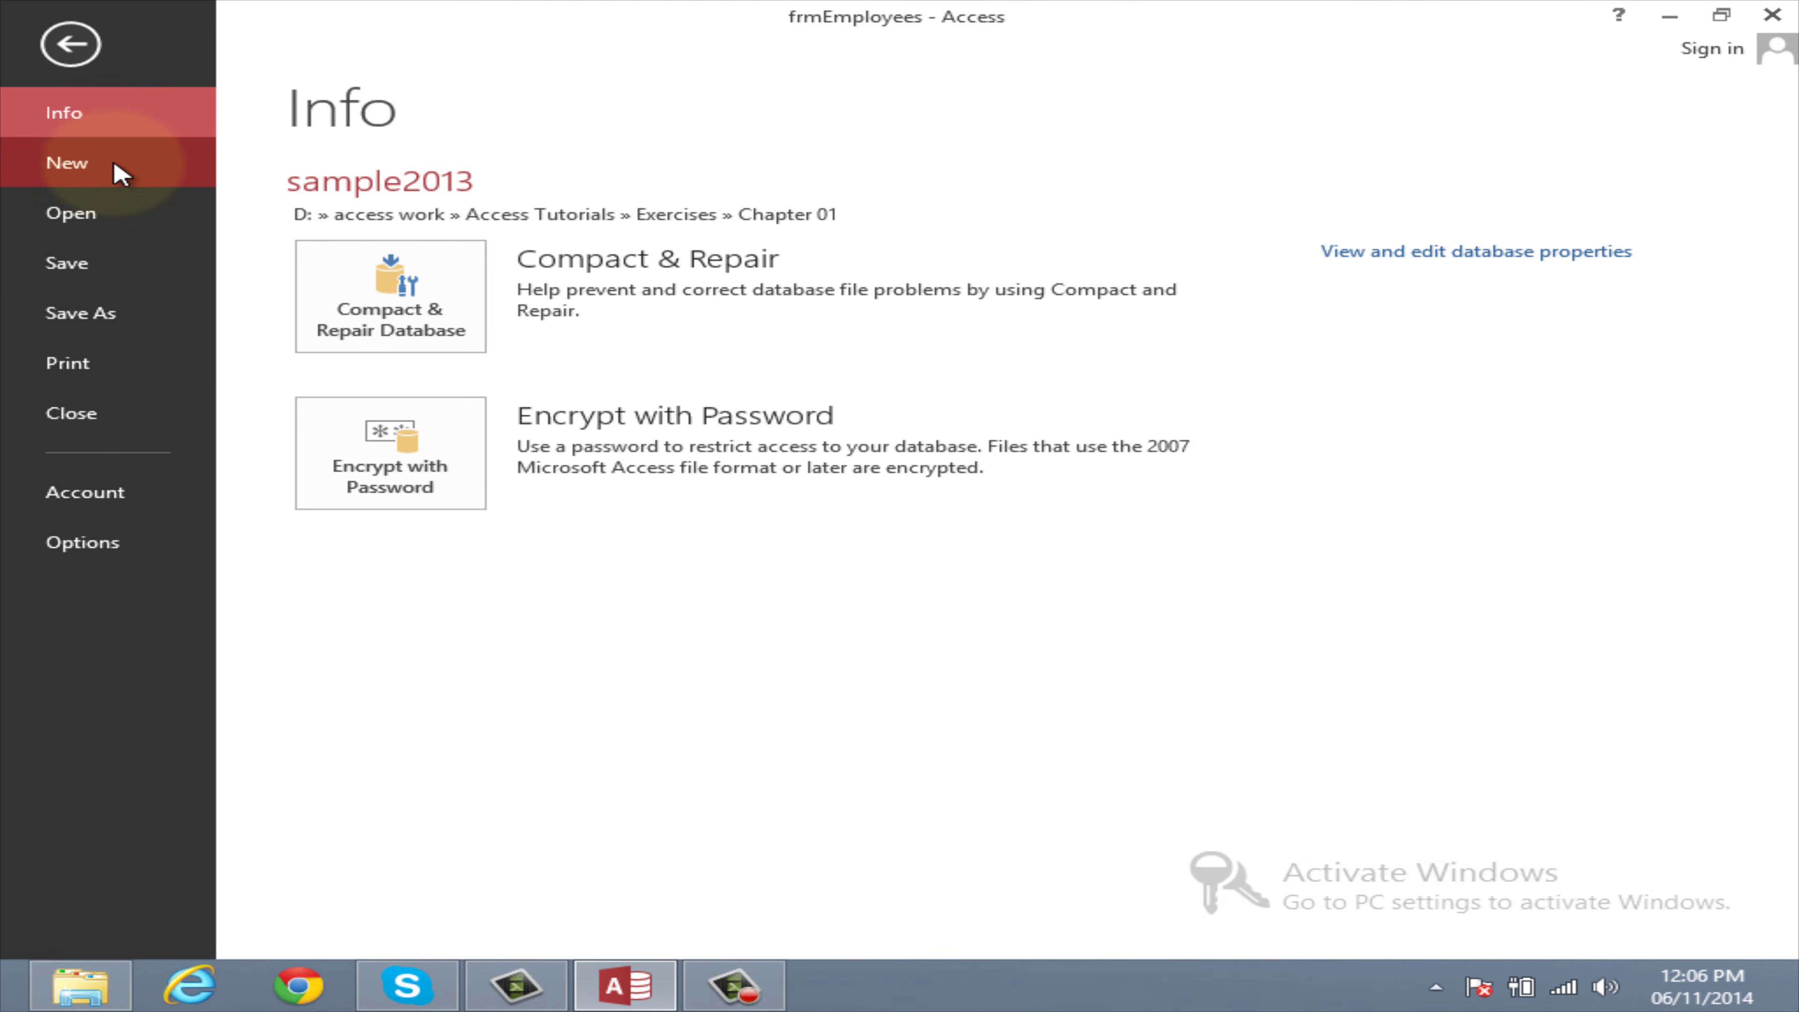
pyautogui.click(83, 545)
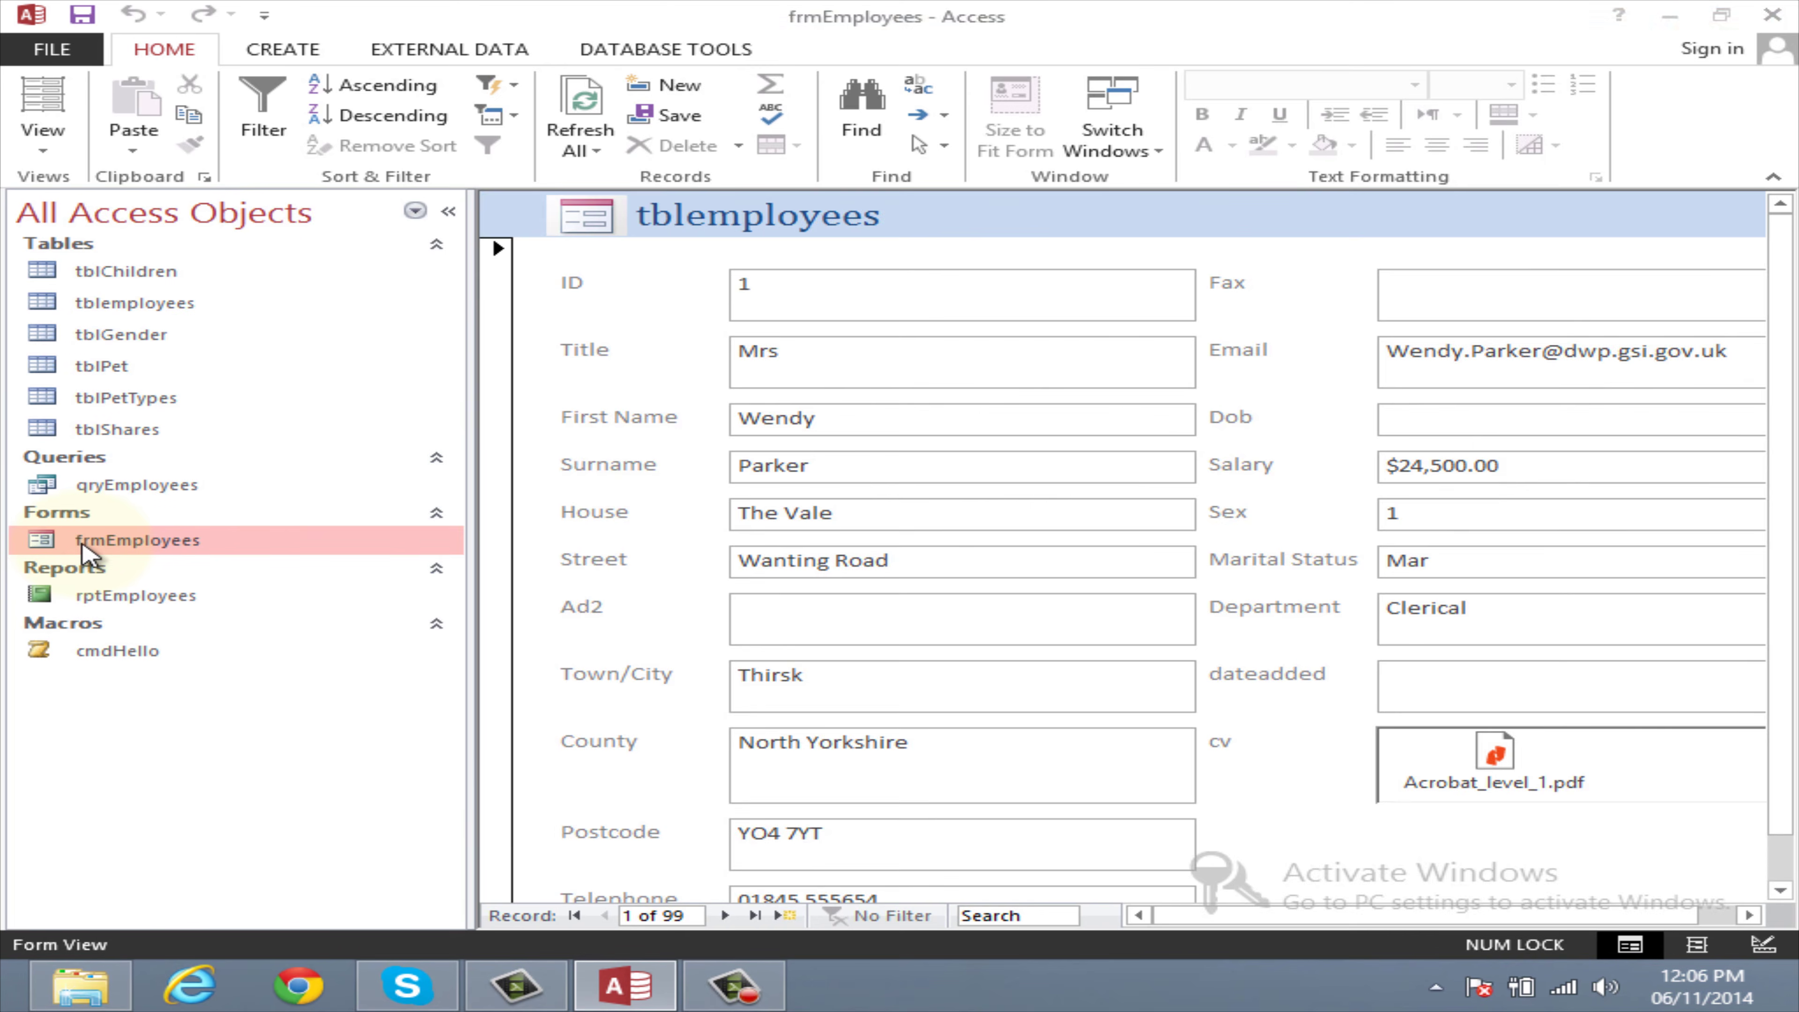
pyautogui.moveTo(1259, 43); pyautogui.dragTo(1031, 44)
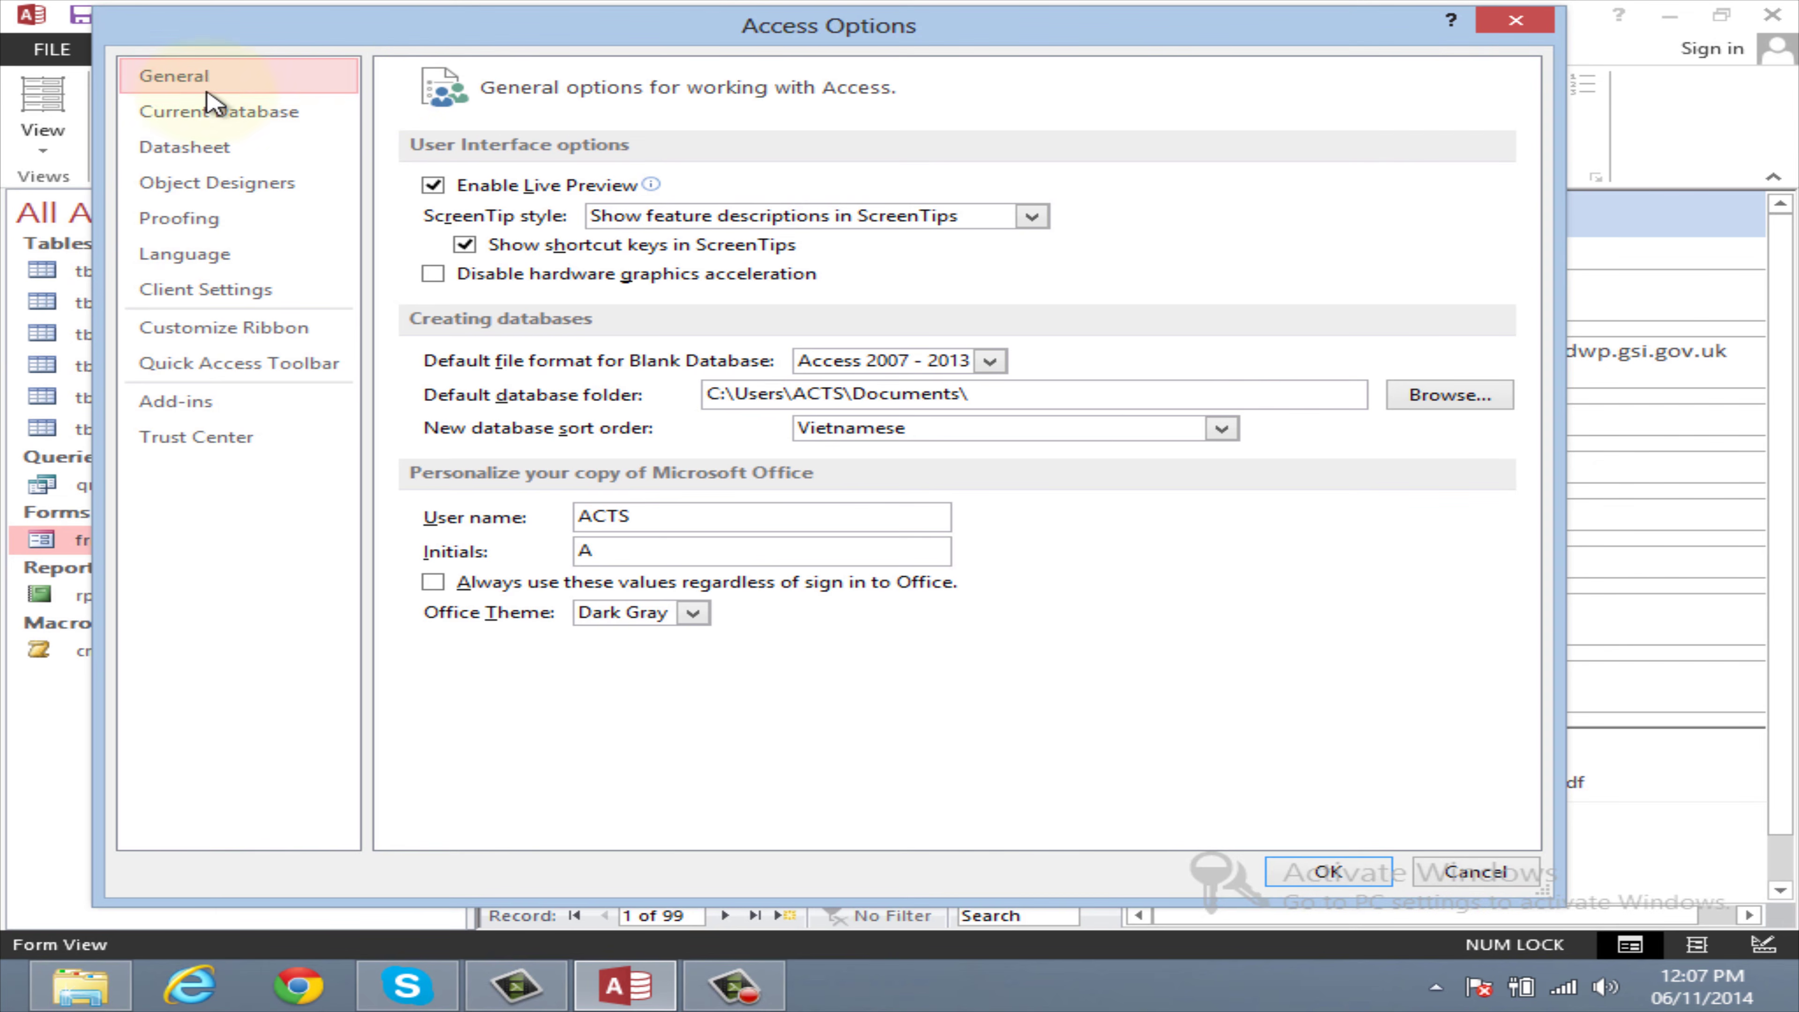
pyautogui.click(177, 117)
pyautogui.click(181, 147)
pyautogui.click(179, 182)
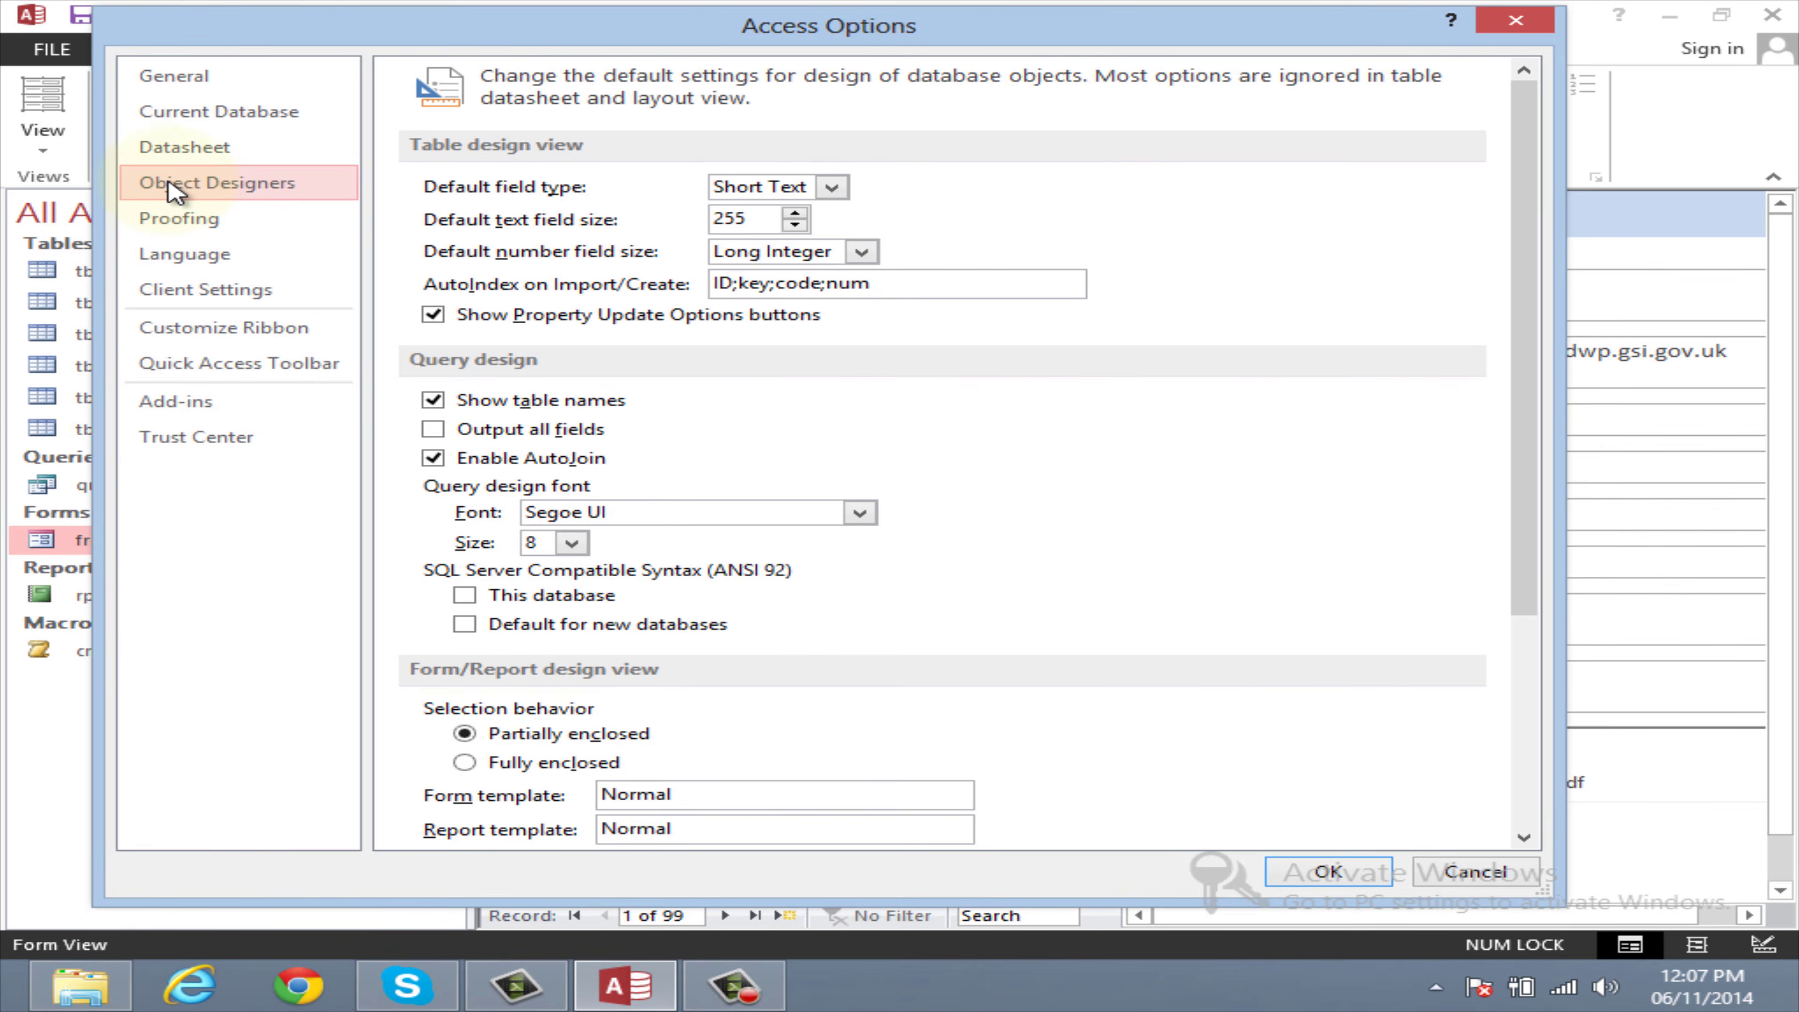
pyautogui.click(170, 218)
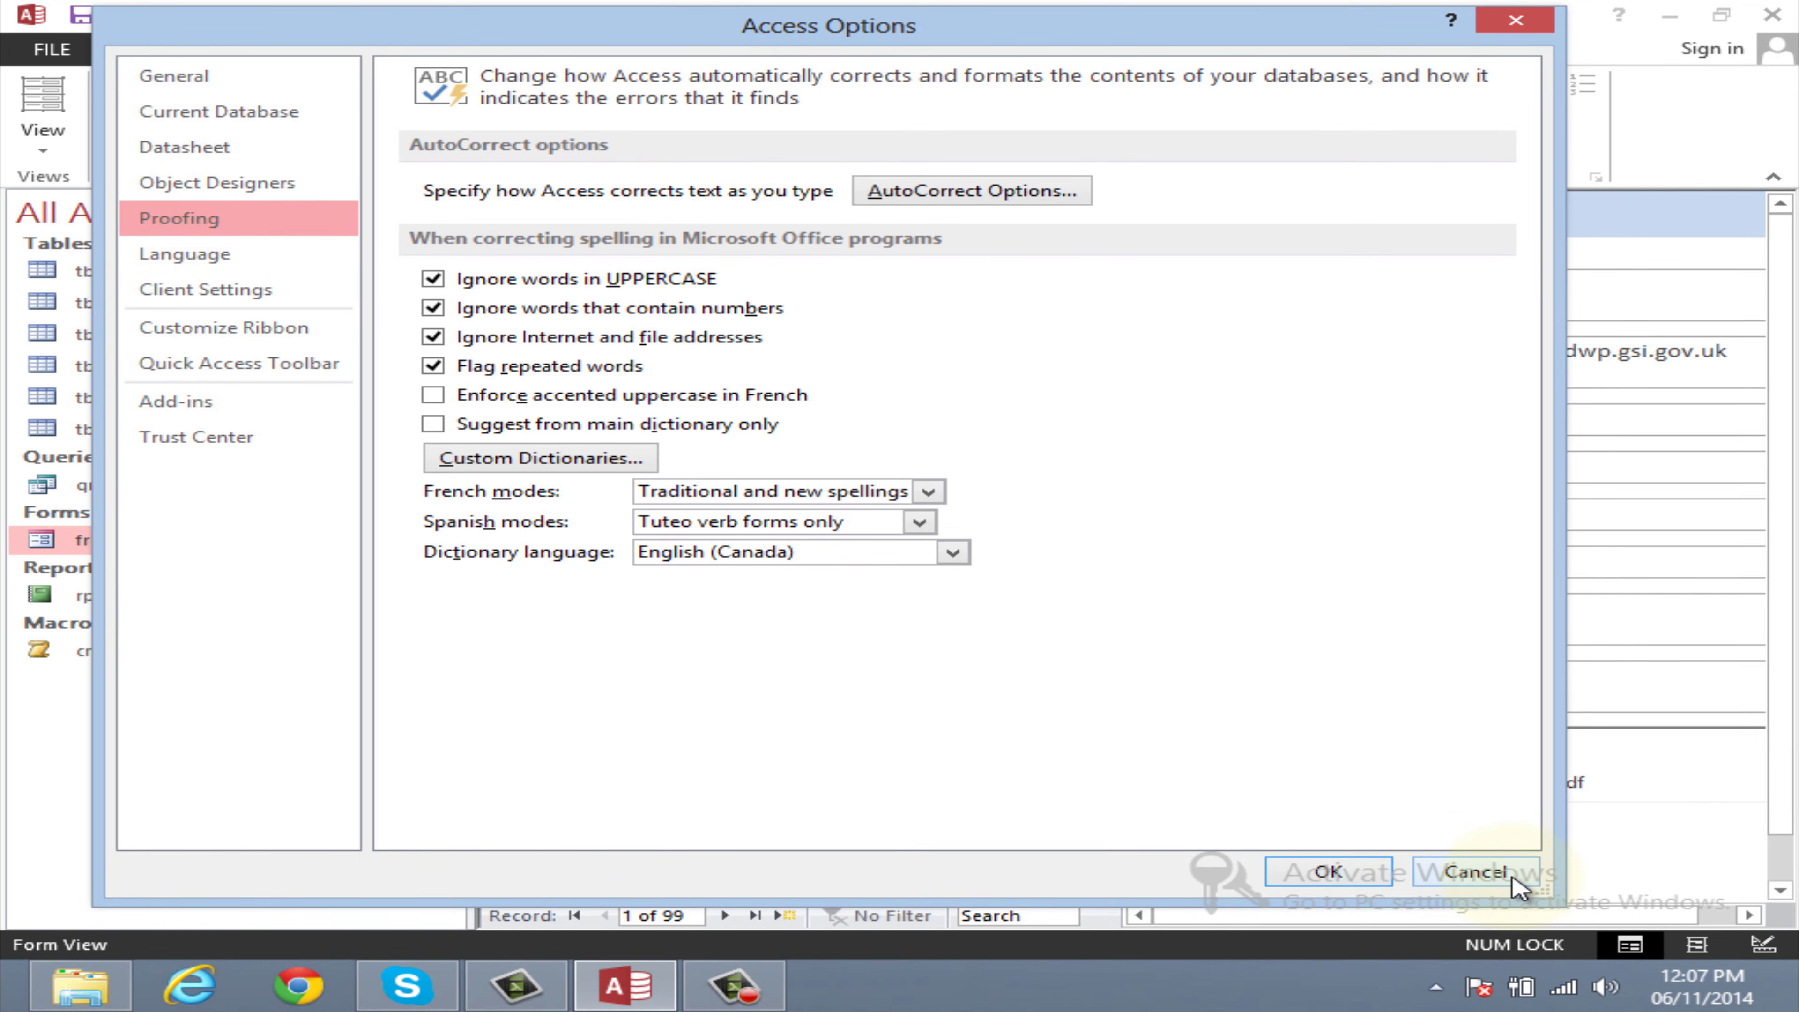
pyautogui.click(1477, 872)
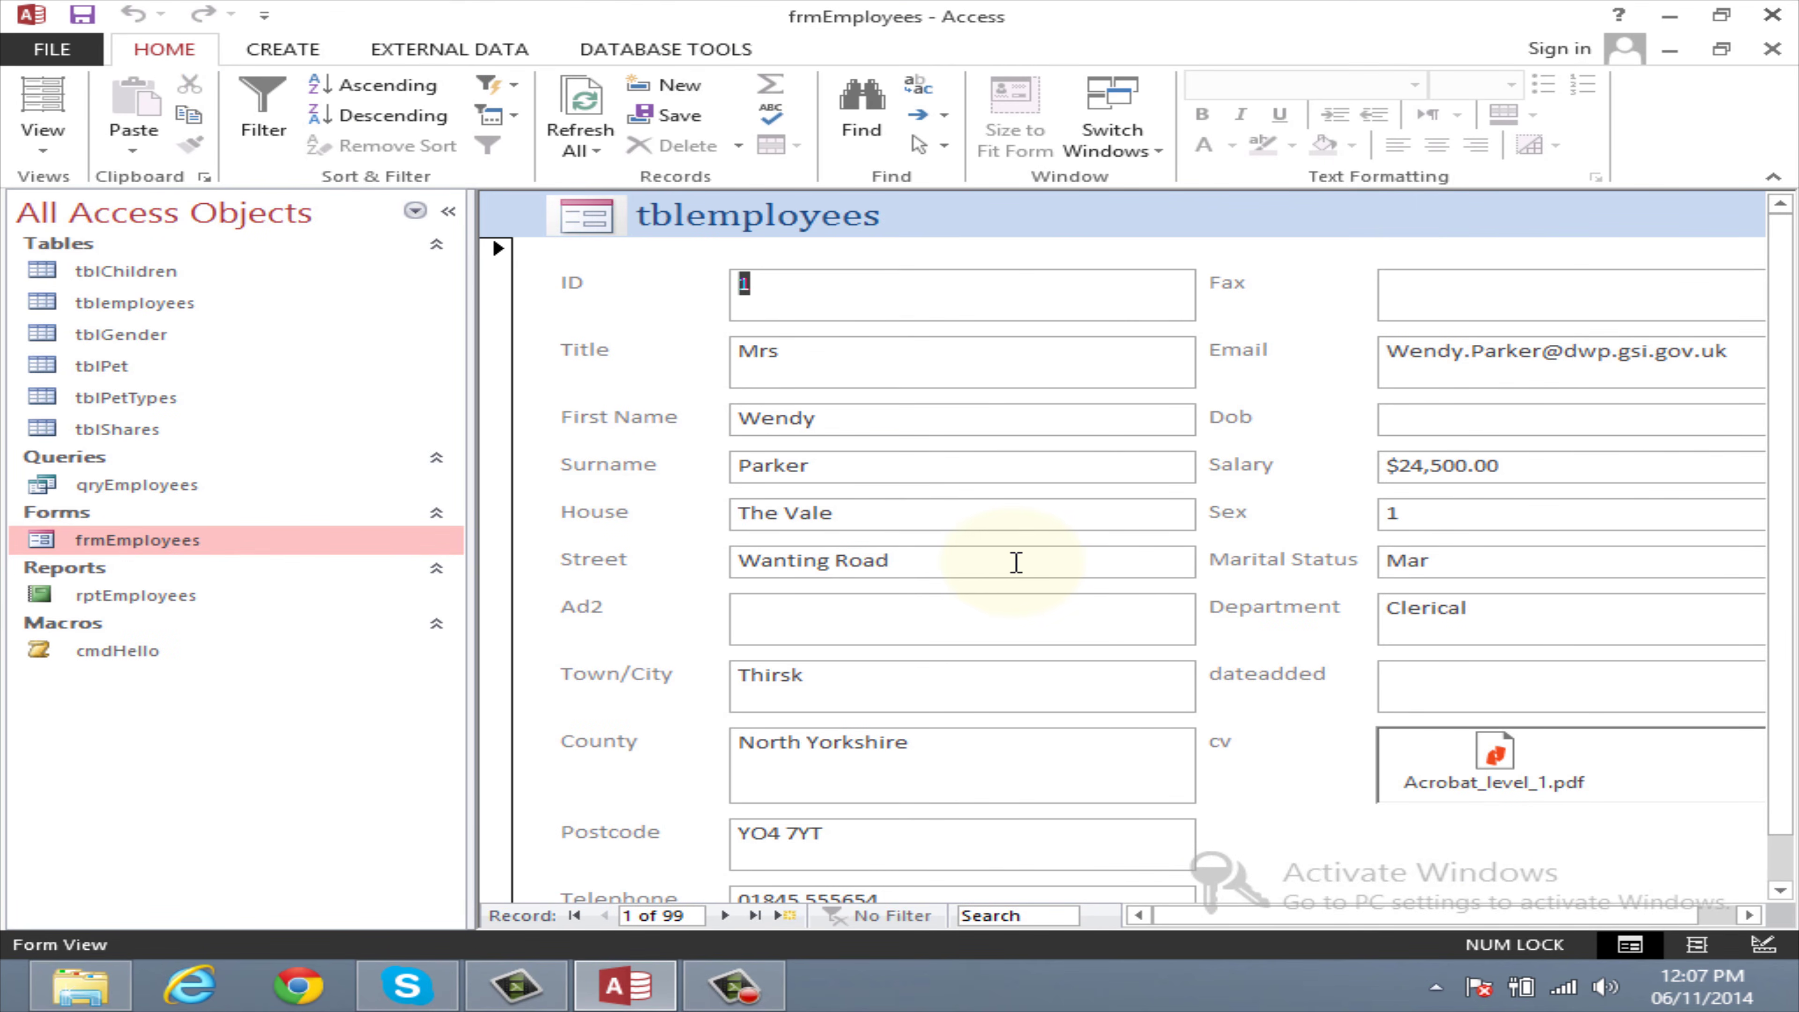